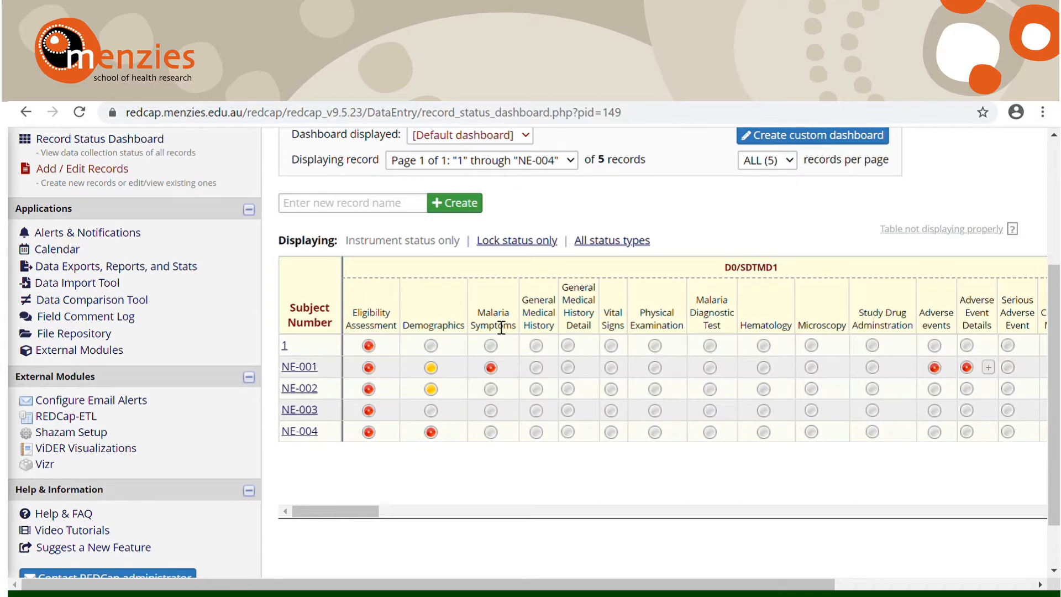
Step: Examine the Record Status Dashboard's form statuses across the D0 to D2 events and the legend for the status icons
{"action": "scroll", "coordinate": [502, 328], "scroll_direction": "right", "scroll_amount": 3}
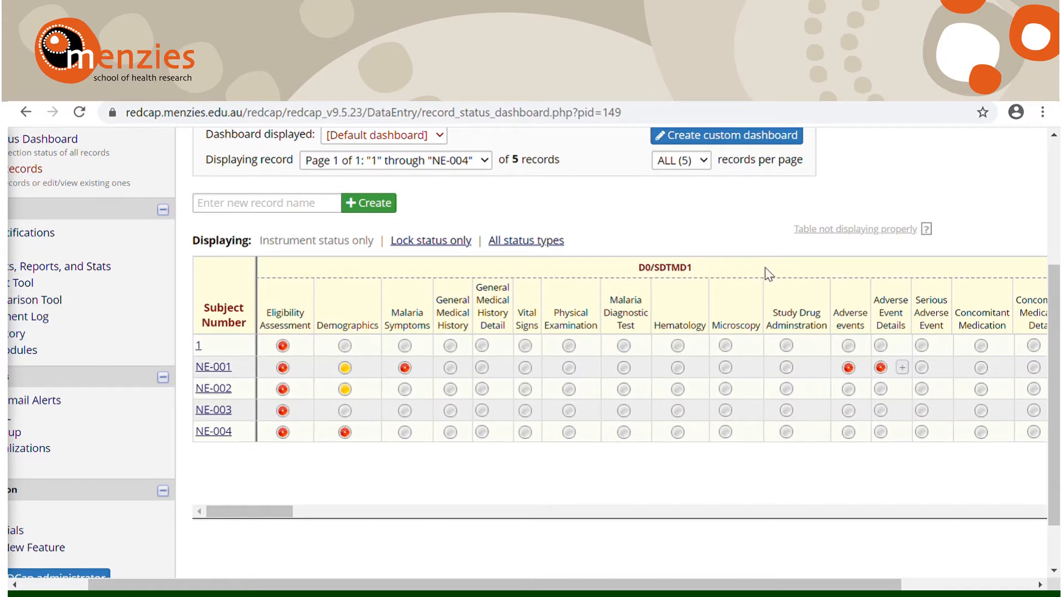
{"action": "scroll", "coordinate": [768, 273], "scroll_direction": "right", "scroll_amount": 3}
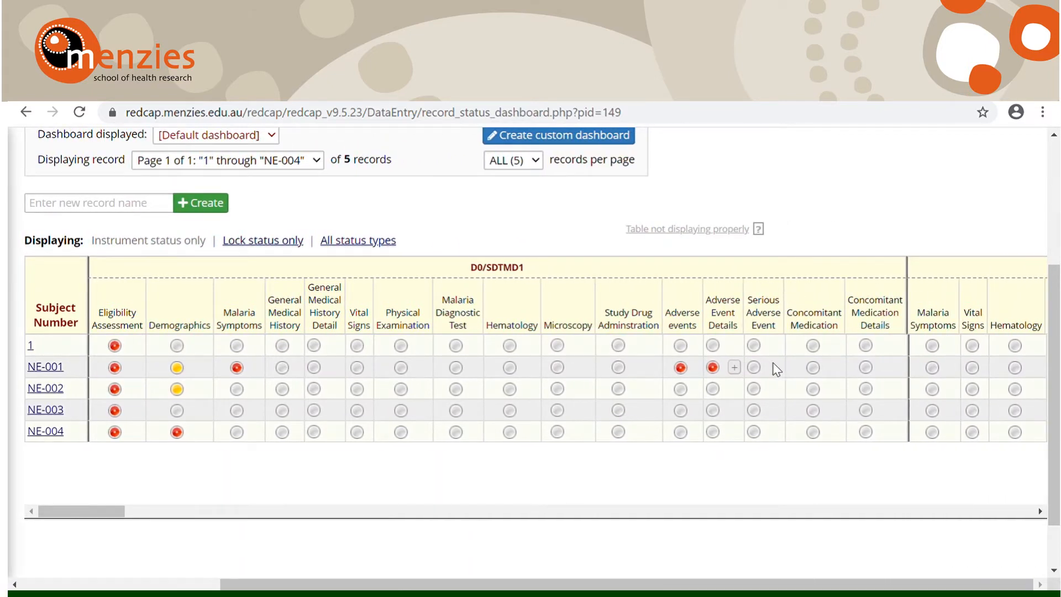
{"action": "scroll", "coordinate": [766, 369], "scroll_direction": "right", "scroll_amount": 5}
{"action": "scroll", "coordinate": [768, 369], "scroll_direction": "right", "scroll_amount": 5}
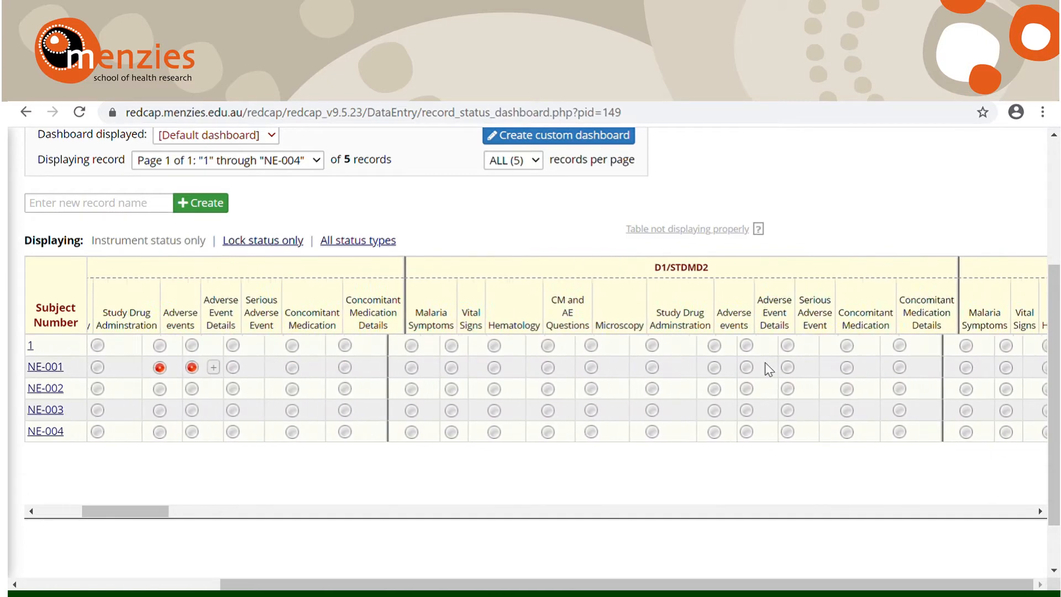
{"action": "scroll", "coordinate": [768, 369], "scroll_direction": "right", "scroll_amount": 8}
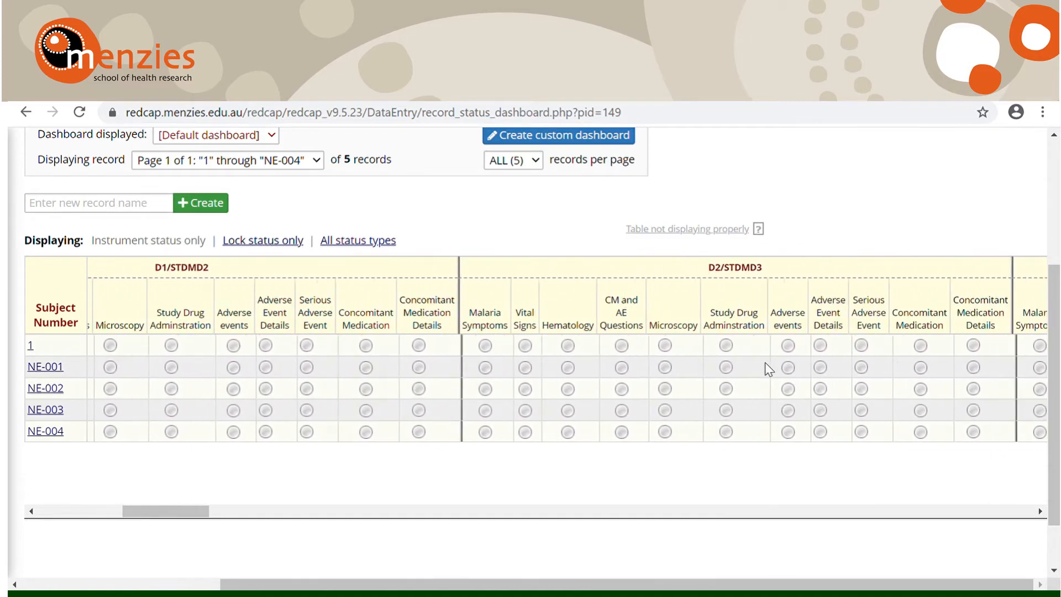
{"action": "scroll", "coordinate": [768, 369], "scroll_direction": "left", "scroll_amount": 15}
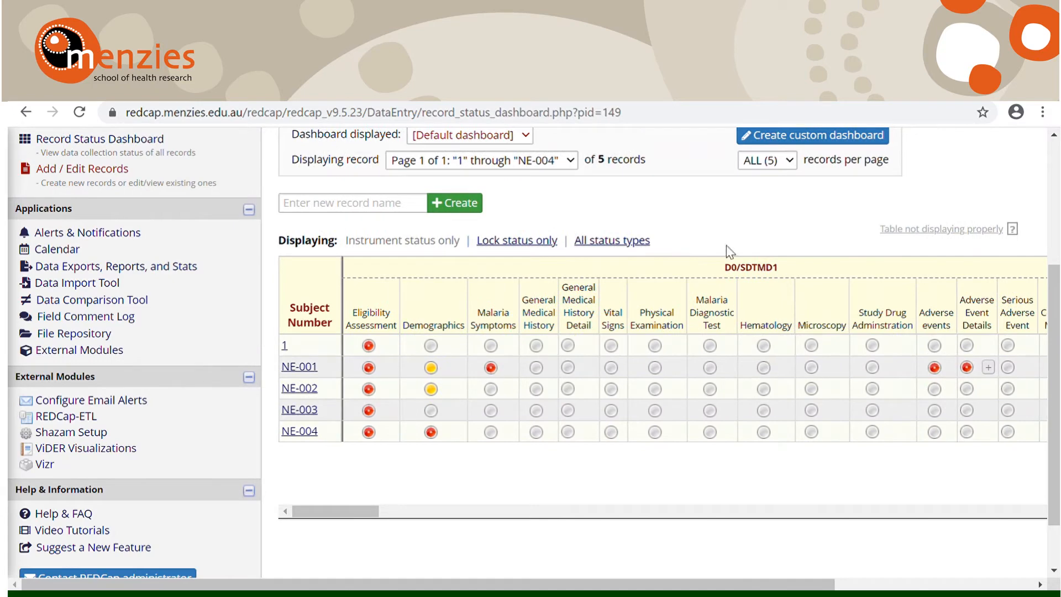
{"action": "scroll", "coordinate": [730, 252], "scroll_direction": "up", "scroll_amount": 2}
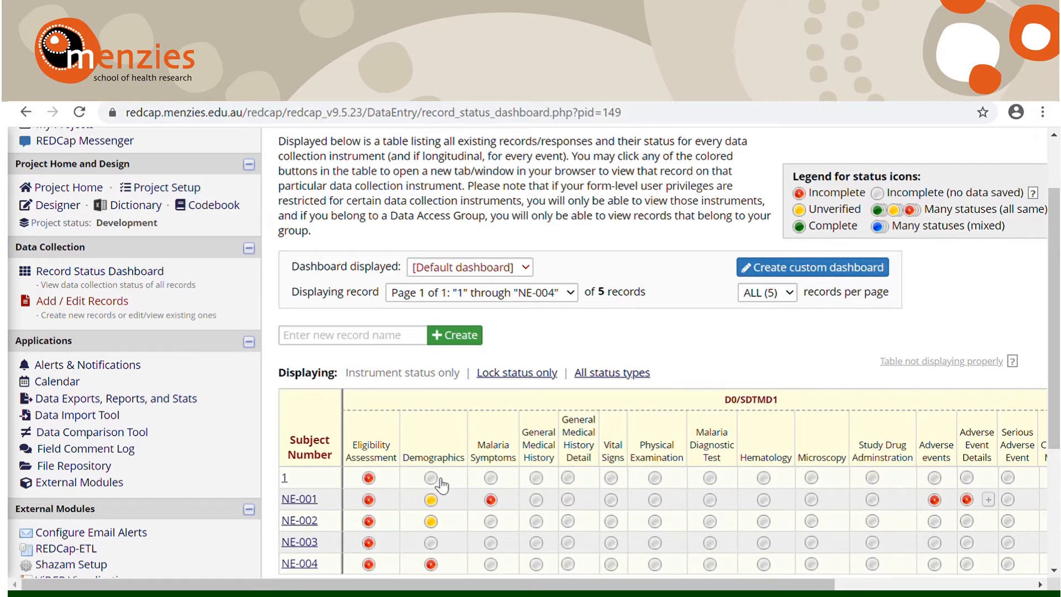
{"action": "scroll", "coordinate": [436, 484], "scroll_direction": "down", "scroll_amount": 1}
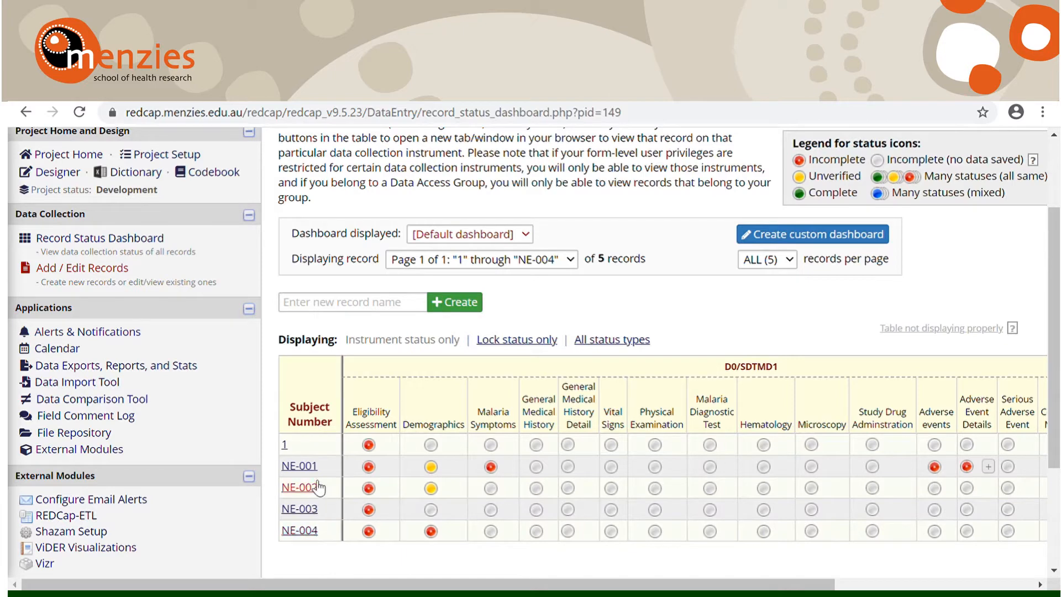
{"action": "scroll", "coordinate": [315, 452], "scroll_direction": "down", "scroll_amount": 1}
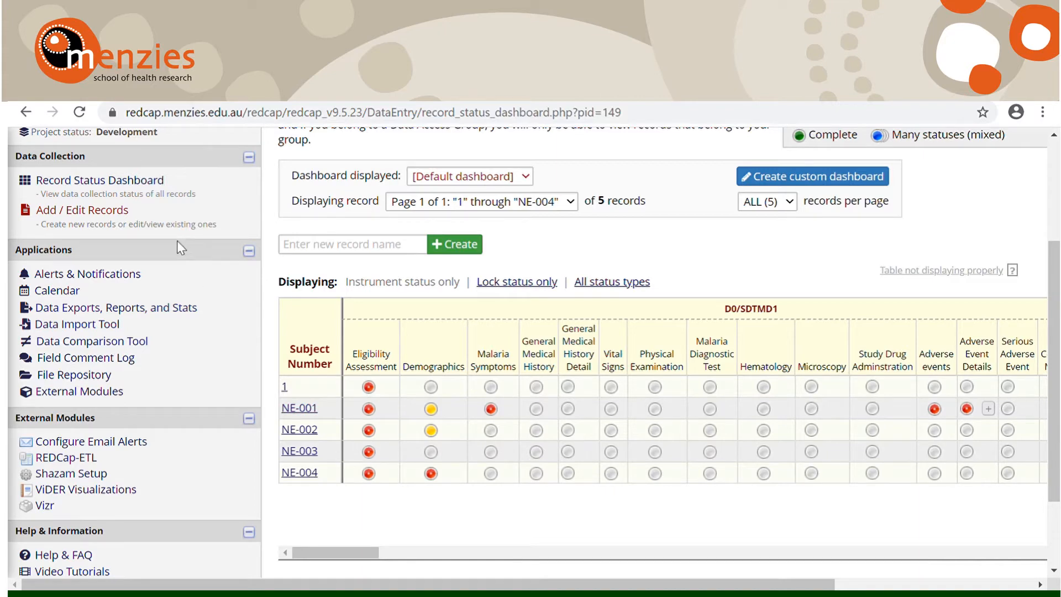
{"action": "scroll", "coordinate": [177, 240], "scroll_direction": "up", "scroll_amount": 1}
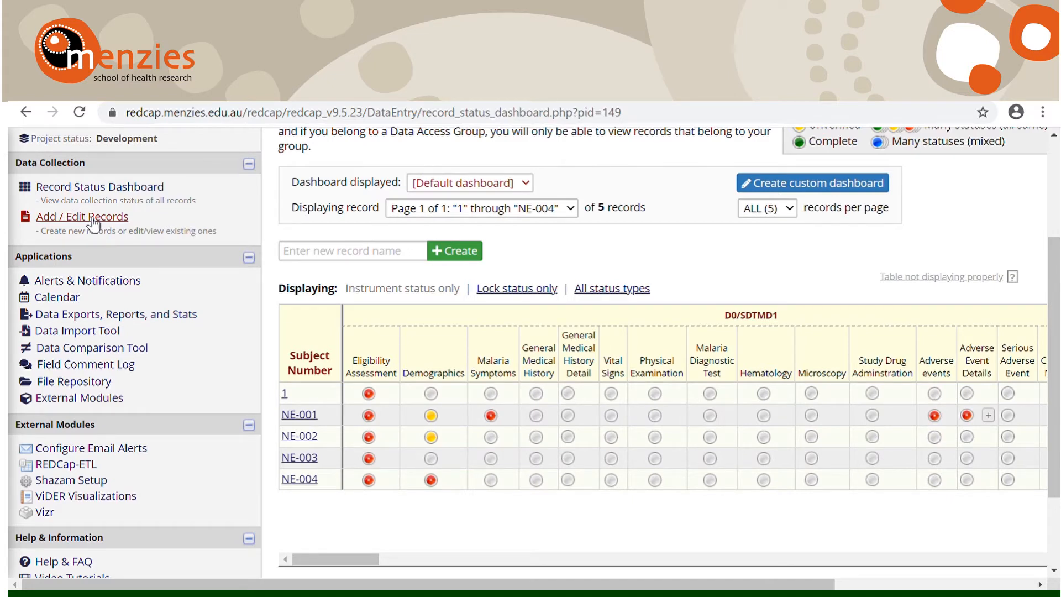
Step: Start a new record with Subject Number NE-005 from the Add / Edit Records page
{"action": "left_click", "coordinate": [92, 220]}
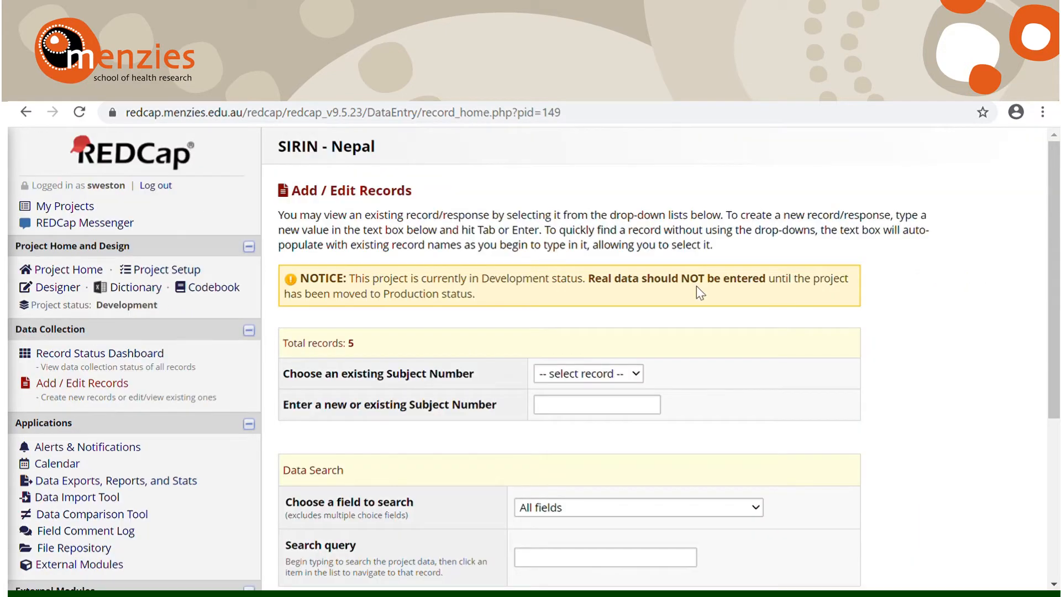
{"action": "scroll", "coordinate": [733, 329], "scroll_direction": "down", "scroll_amount": 1}
{"action": "scroll", "coordinate": [734, 329], "scroll_direction": "down", "scroll_amount": 2}
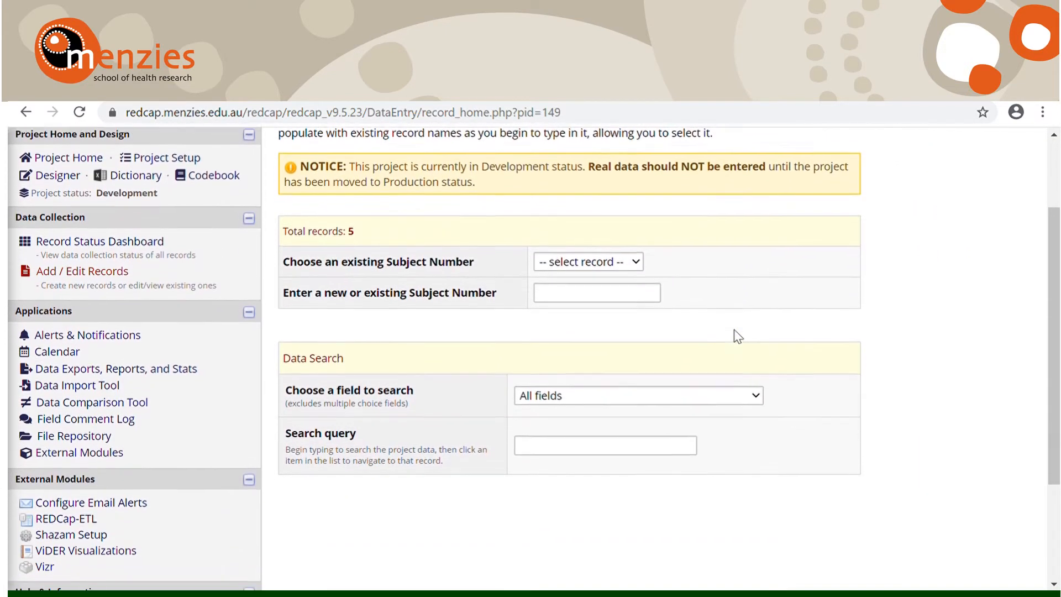
{"action": "scroll", "coordinate": [734, 329], "scroll_direction": "up", "scroll_amount": 1}
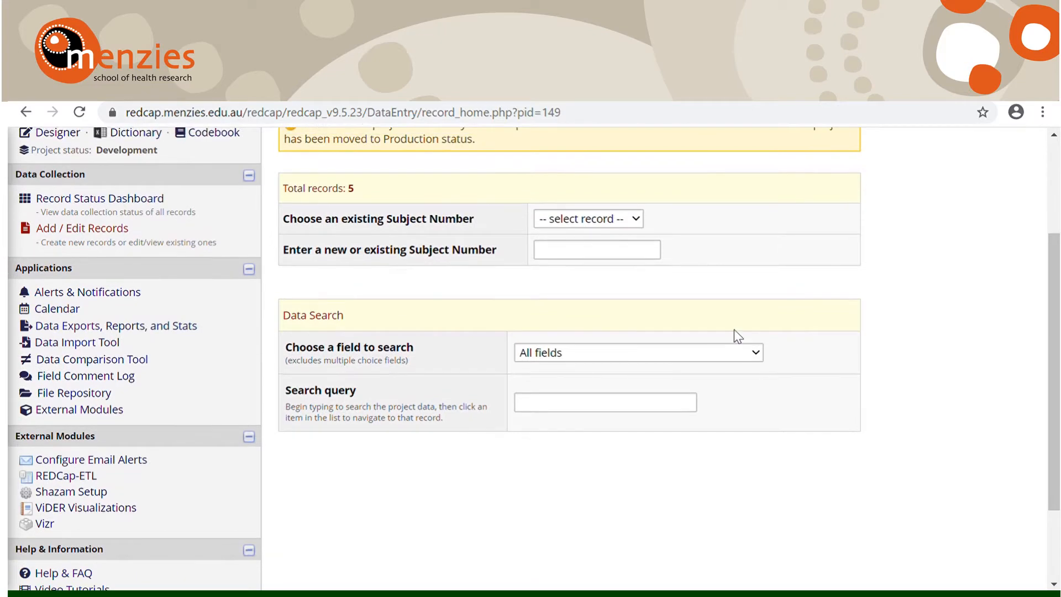
{"action": "left_click", "coordinate": [556, 256]}
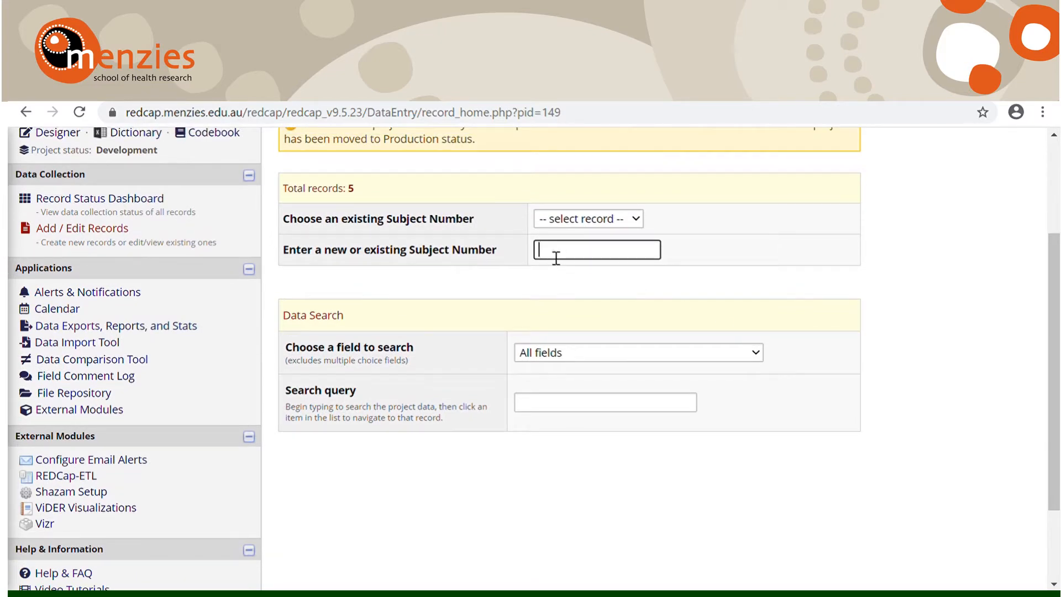
{"action": "type", "text": "NE"}
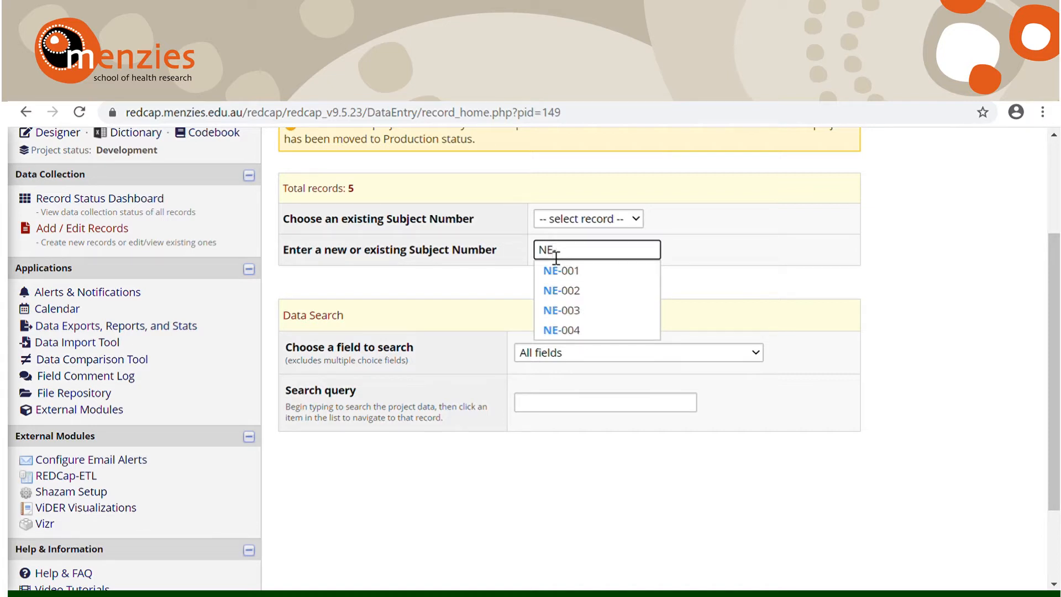
{"action": "type", "text": "-005"}
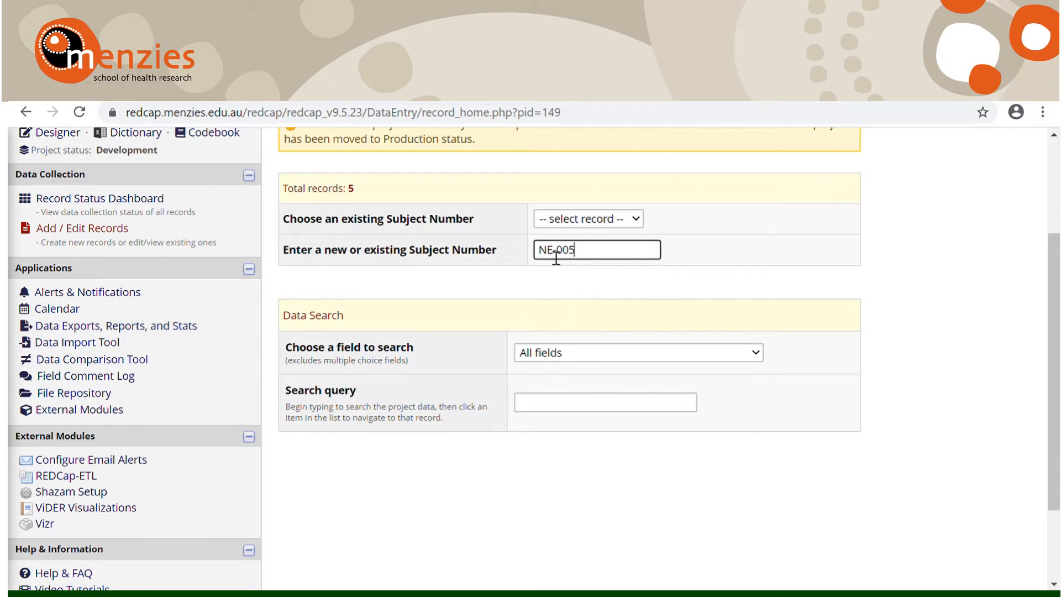
{"action": "key", "text": "Return"}
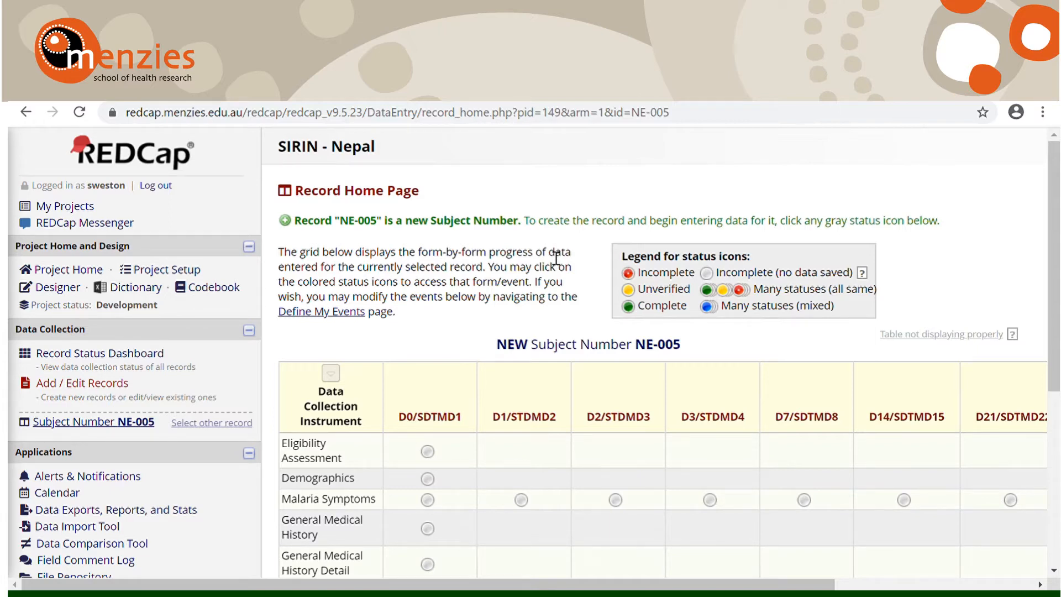
Step: Open the Eligibility Assessment form of the D0/SDTMD1 event for the new subject
{"action": "scroll", "coordinate": [556, 258], "scroll_direction": "down", "scroll_amount": 1}
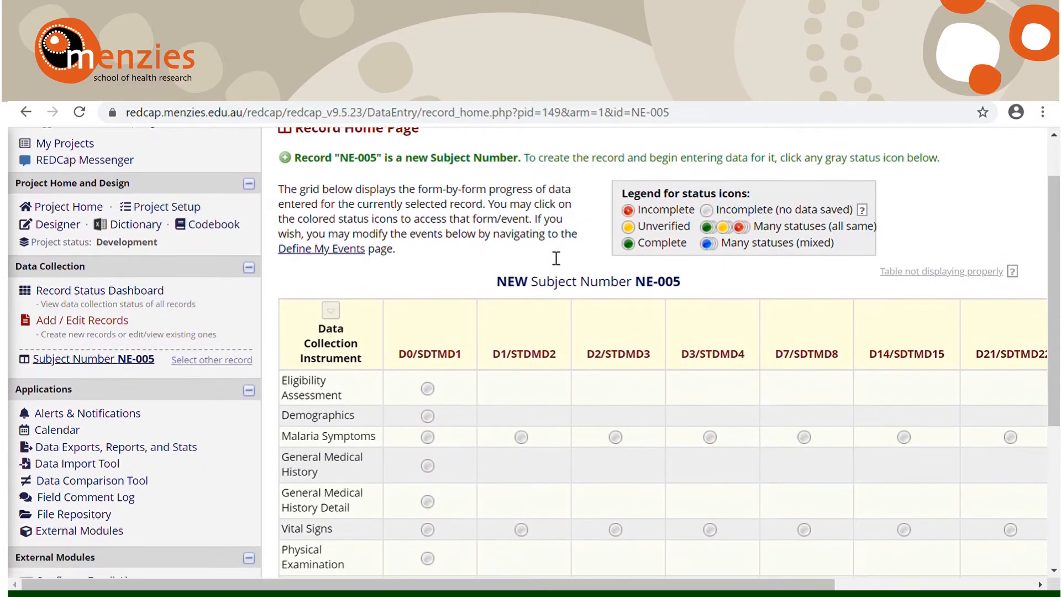
{"action": "scroll", "coordinate": [421, 304], "scroll_direction": "down", "scroll_amount": 2}
{"action": "scroll", "coordinate": [420, 302], "scroll_direction": "up", "scroll_amount": 1}
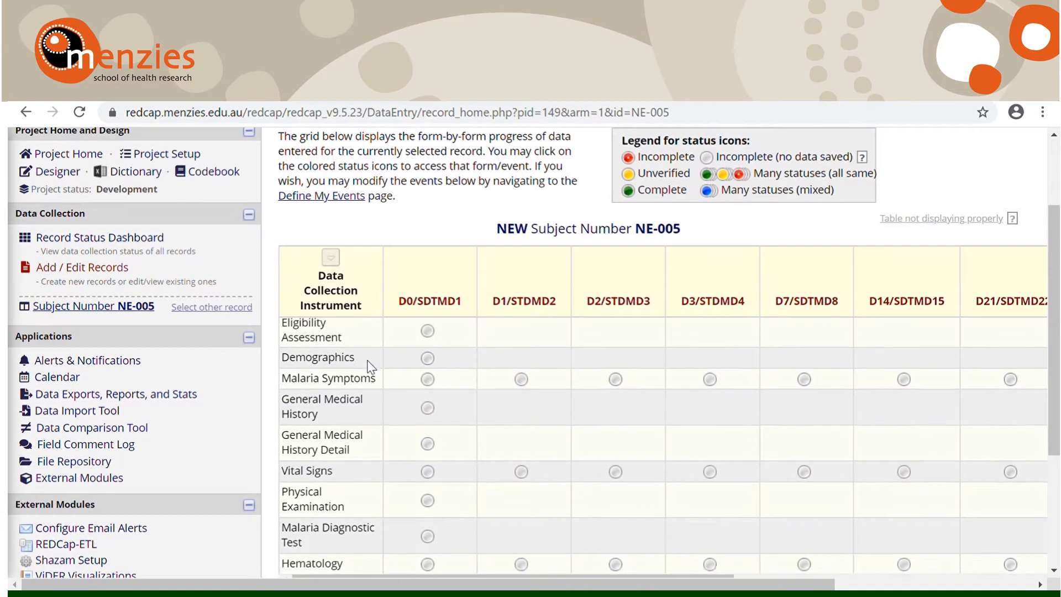
{"action": "scroll", "coordinate": [370, 368], "scroll_direction": "down", "scroll_amount": 1}
{"action": "scroll", "coordinate": [370, 367], "scroll_direction": "up", "scroll_amount": 1}
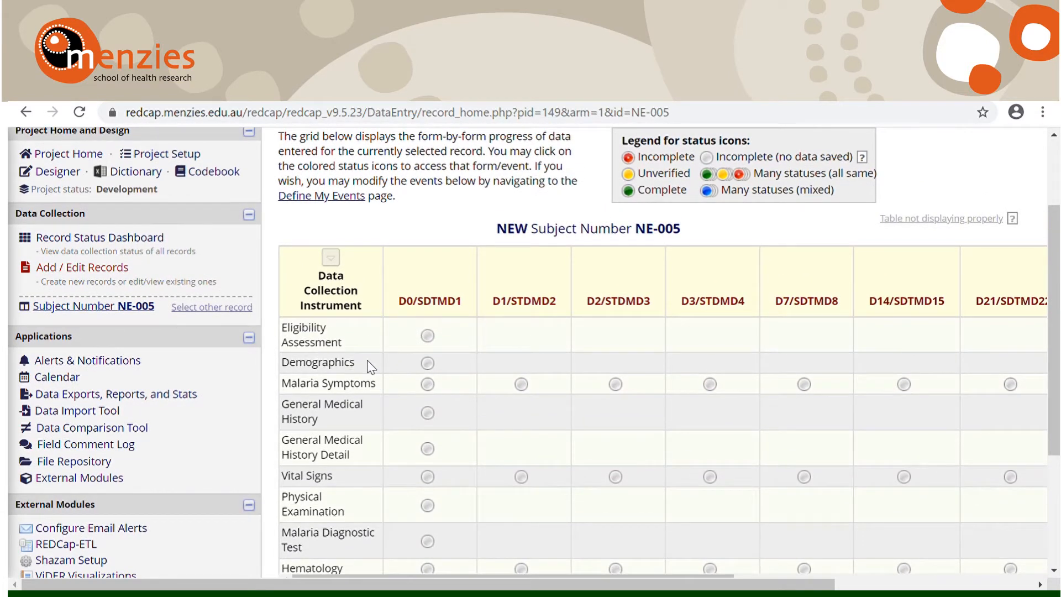
{"action": "scroll", "coordinate": [370, 367], "scroll_direction": "down", "scroll_amount": 1}
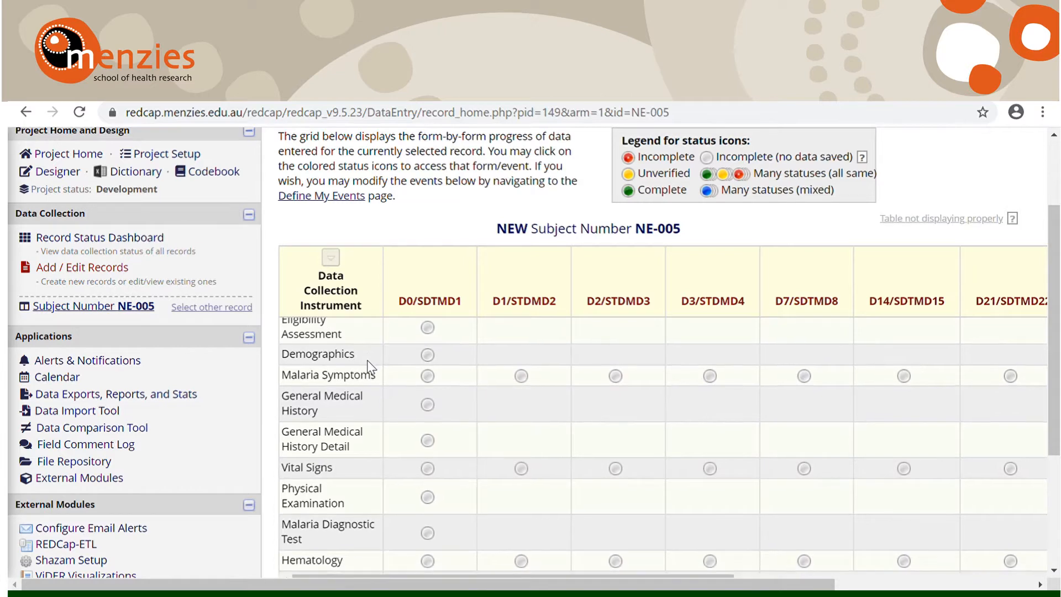
{"action": "scroll", "coordinate": [370, 367], "scroll_direction": "up", "scroll_amount": 1}
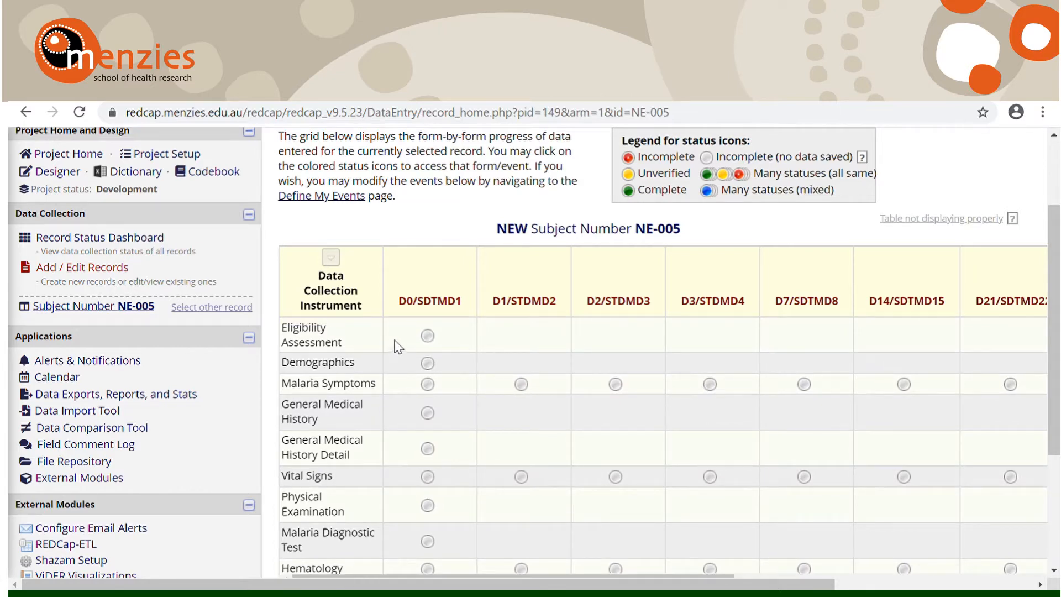
{"action": "left_click", "coordinate": [434, 337]}
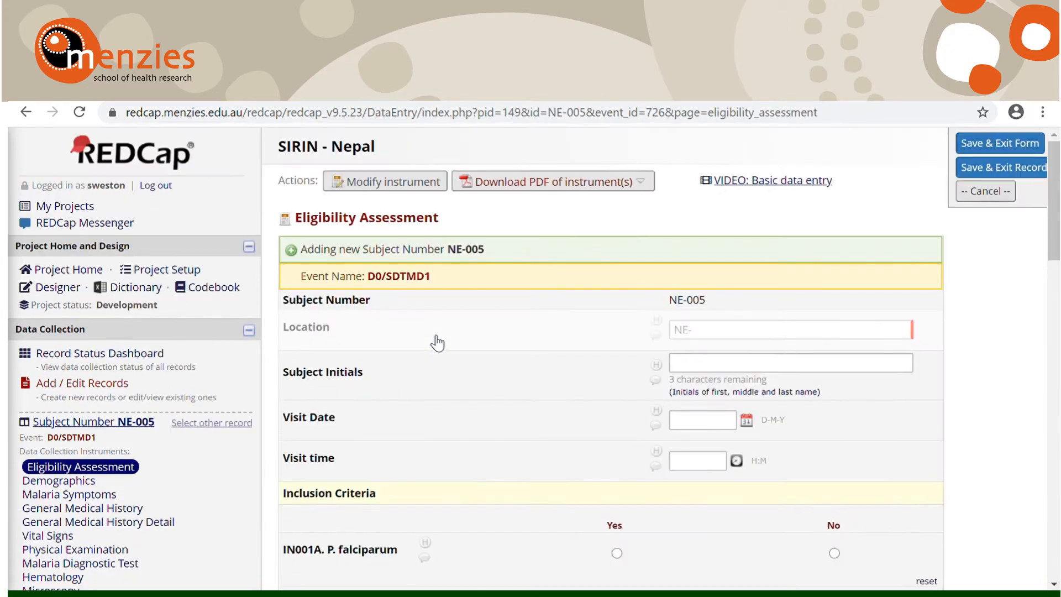
Step: Answer Yes to inclusion criterion IN001A. P. falciparum
{"action": "scroll", "coordinate": [437, 343], "scroll_direction": "down", "scroll_amount": 2}
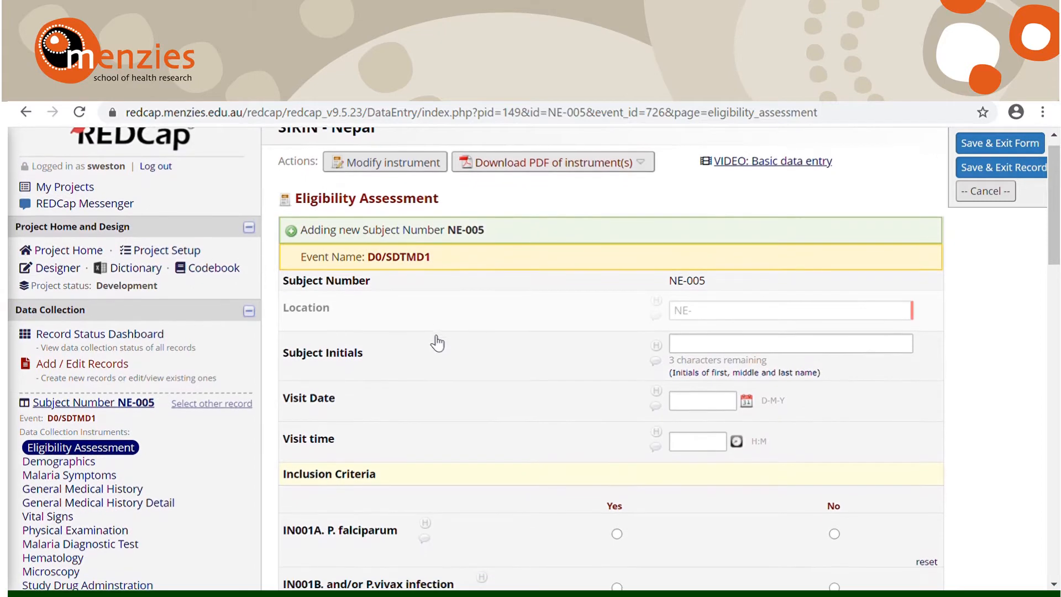
{"action": "scroll", "coordinate": [437, 343], "scroll_direction": "down", "scroll_amount": 4}
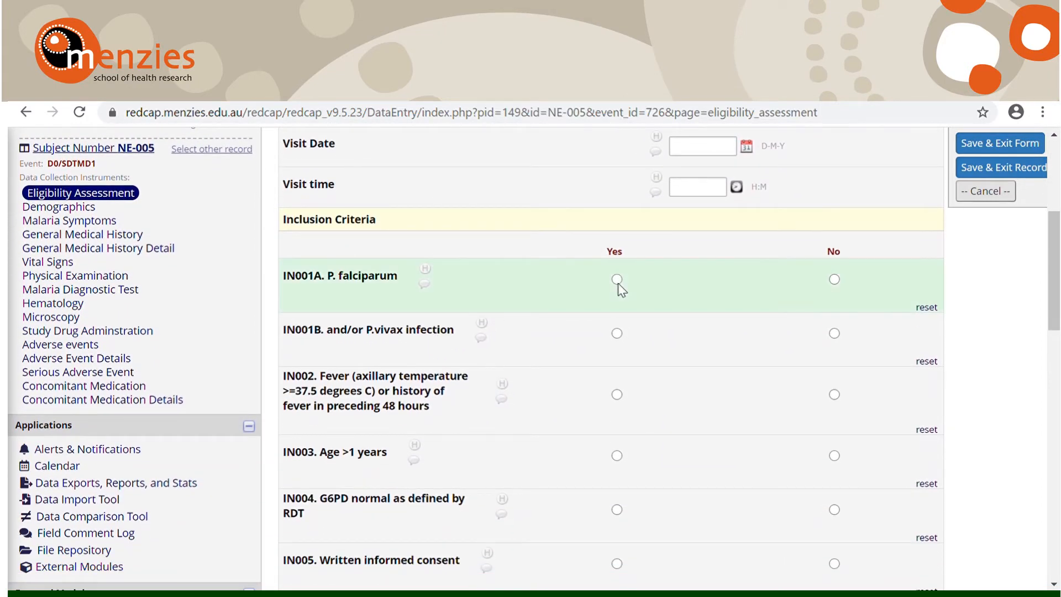
{"action": "left_click", "coordinate": [617, 279]}
Step: Set the Eligibility Assessment's form status to Unverified, leaving the question on meeting all eligibility criteria blank
{"action": "scroll", "coordinate": [581, 238], "scroll_direction": "up", "scroll_amount": 1}
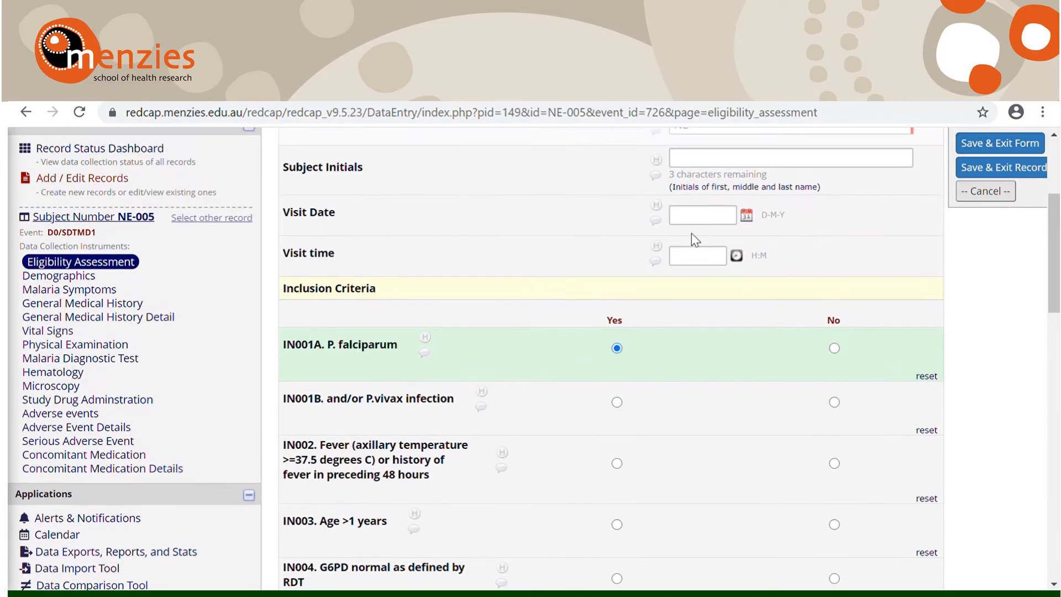
{"action": "scroll", "coordinate": [573, 295], "scroll_direction": "up", "scroll_amount": 1}
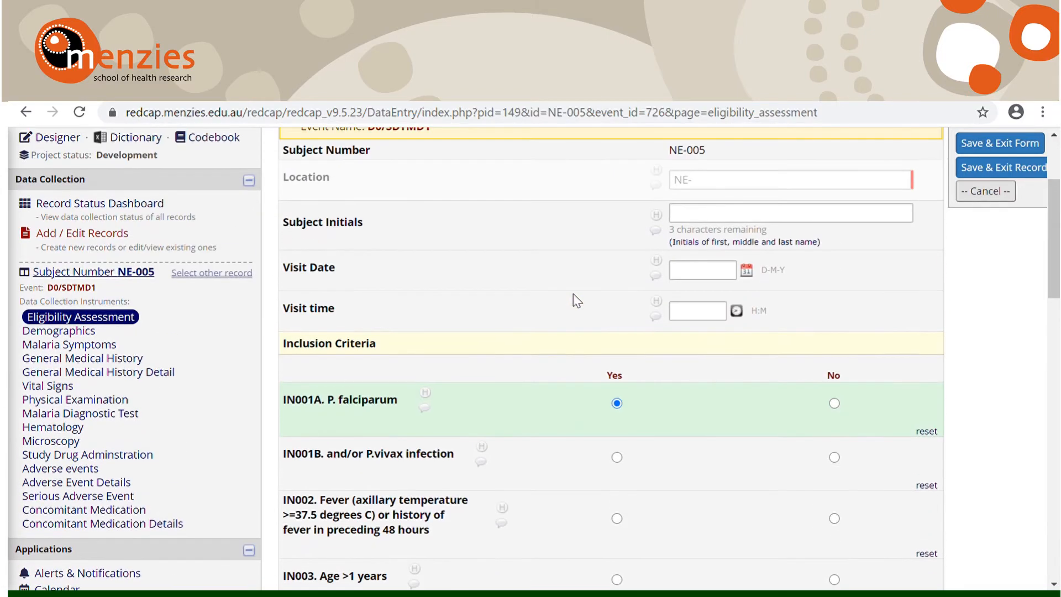
{"action": "scroll", "coordinate": [573, 293], "scroll_direction": "down", "scroll_amount": 12}
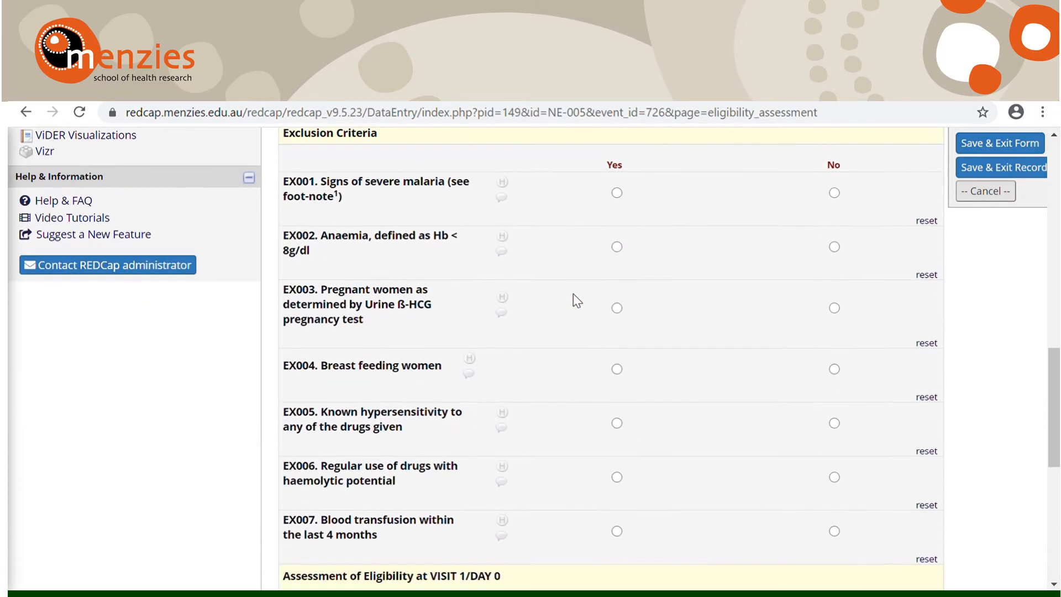
{"action": "scroll", "coordinate": [572, 294], "scroll_direction": "up", "scroll_amount": 2}
{"action": "scroll", "coordinate": [572, 294], "scroll_direction": "down", "scroll_amount": 3}
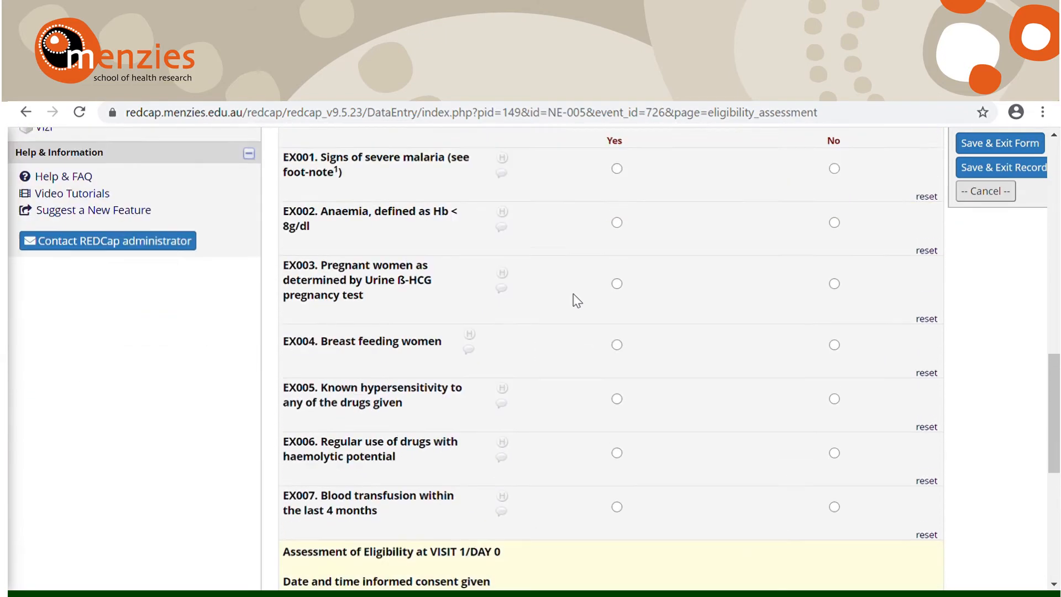
{"action": "scroll", "coordinate": [573, 294], "scroll_direction": "down", "scroll_amount": 5}
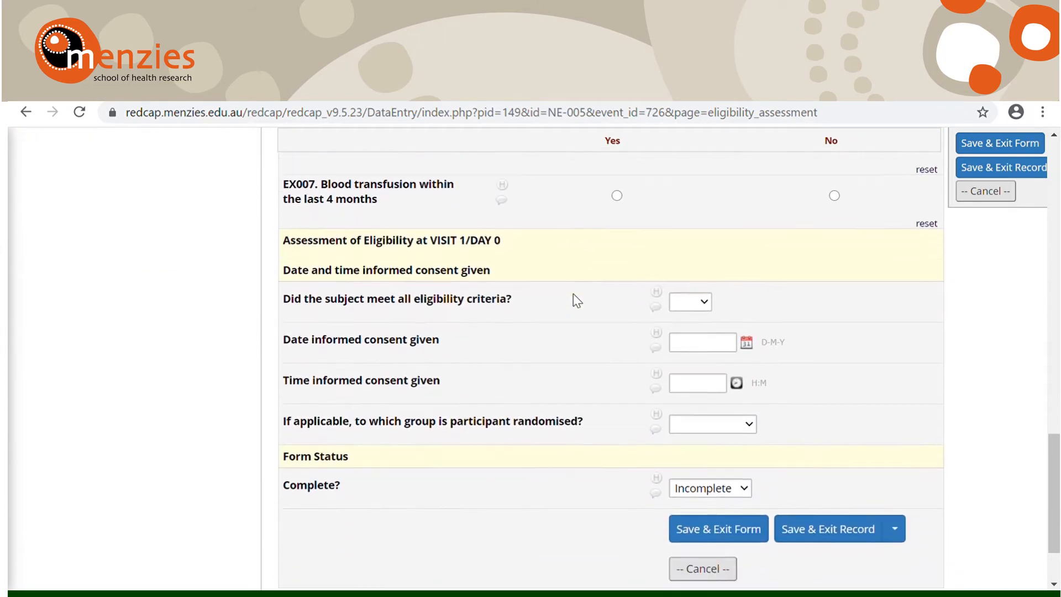
{"action": "scroll", "coordinate": [572, 300], "scroll_direction": "down", "scroll_amount": 1}
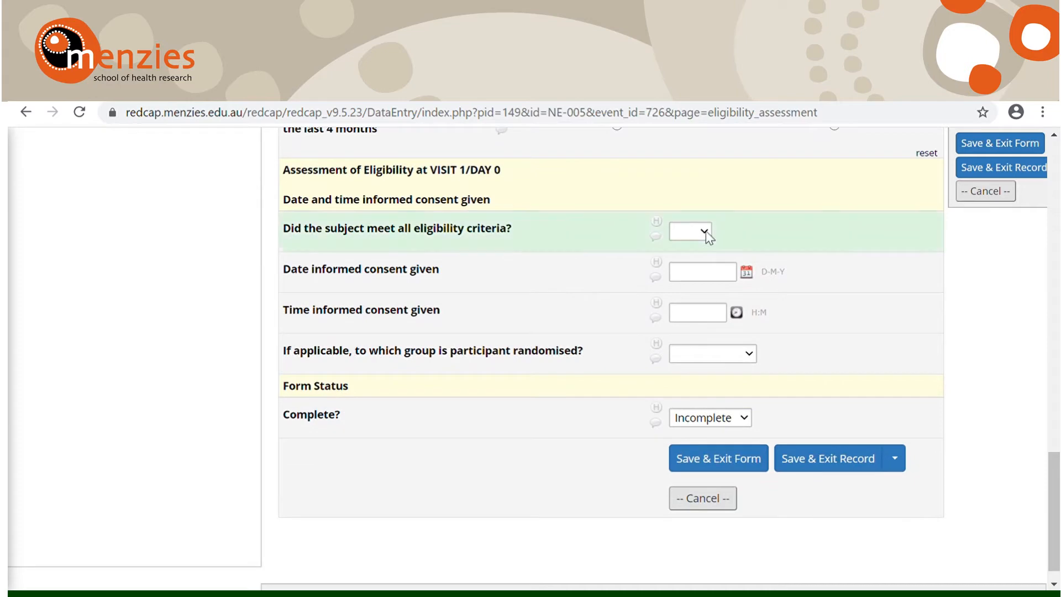
{"action": "left_click", "coordinate": [705, 233]}
{"action": "left_click", "coordinate": [700, 419]}
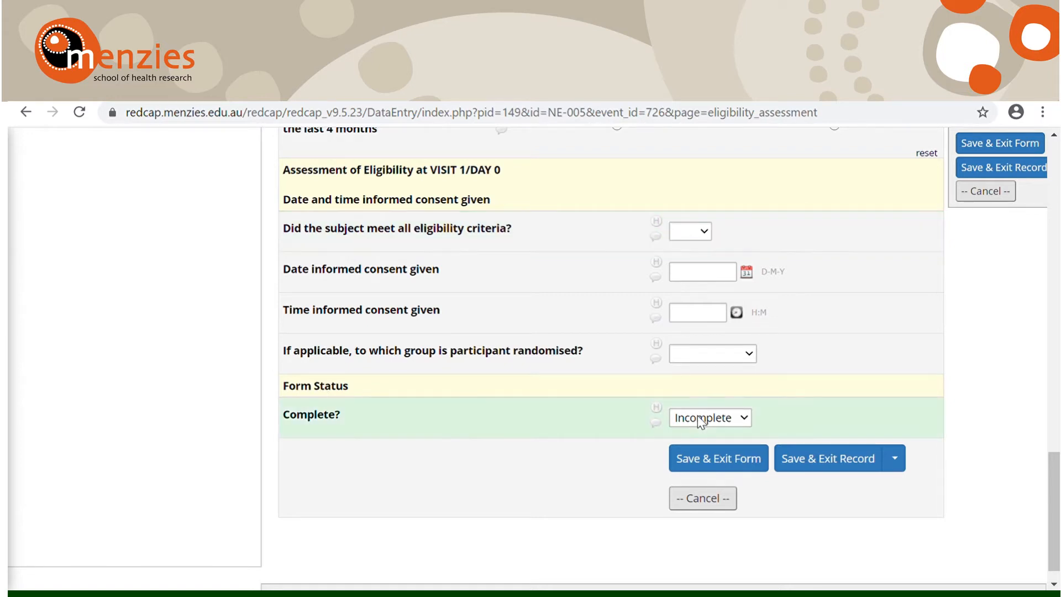
{"action": "left_click", "coordinate": [698, 418]}
{"action": "left_click", "coordinate": [698, 416]}
{"action": "left_click", "coordinate": [694, 449]}
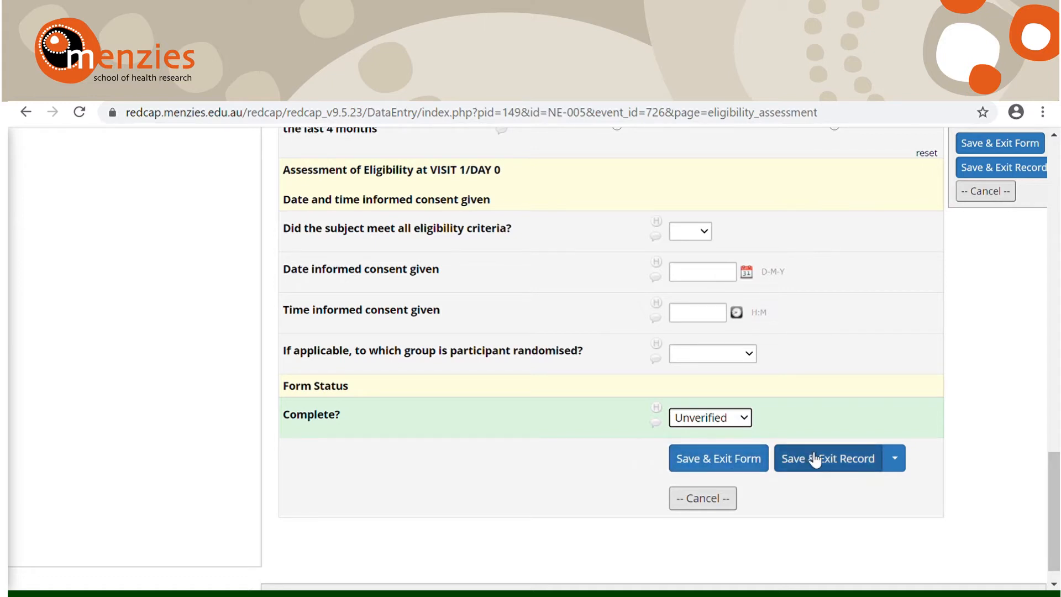
Step: Save the Eligibility Assessment and go to the next form, Demographics
{"action": "left_click", "coordinate": [894, 460]}
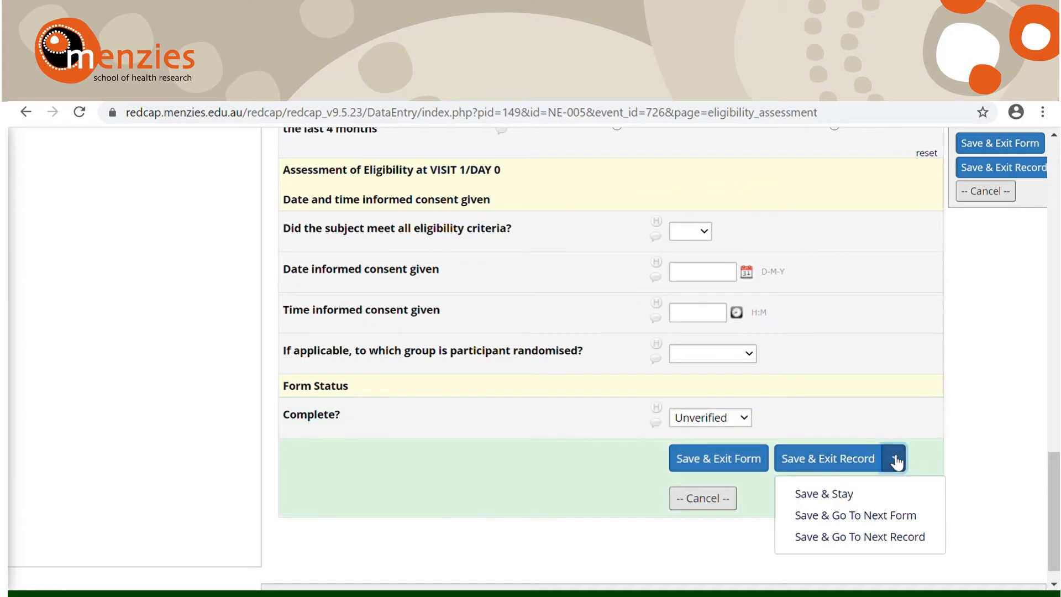
{"action": "left_click", "coordinate": [887, 519]}
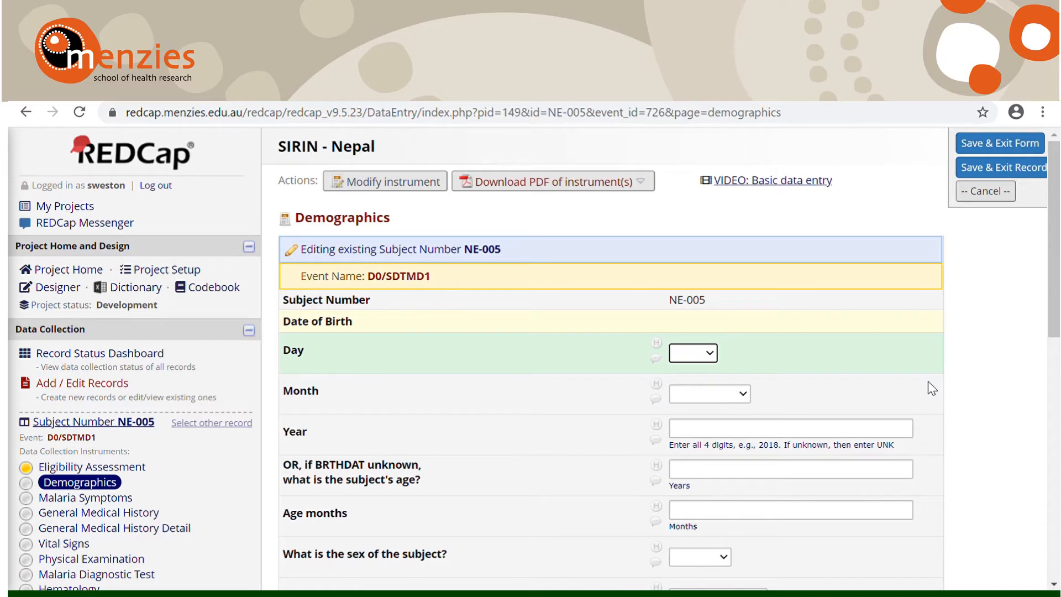
{"action": "scroll", "coordinate": [928, 385], "scroll_direction": "down", "scroll_amount": 1}
{"action": "scroll", "coordinate": [932, 388], "scroll_direction": "down", "scroll_amount": 1}
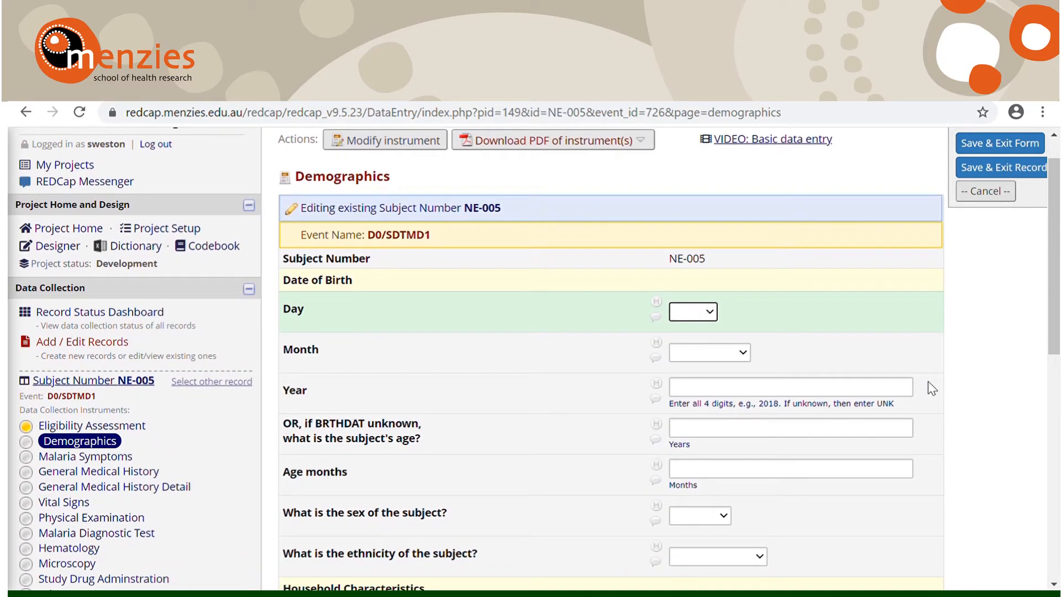
Step: Save the Demographics form with its fields blank and the status Incomplete, and return to the record's home page
{"action": "scroll", "coordinate": [932, 388], "scroll_direction": "down", "scroll_amount": 1}
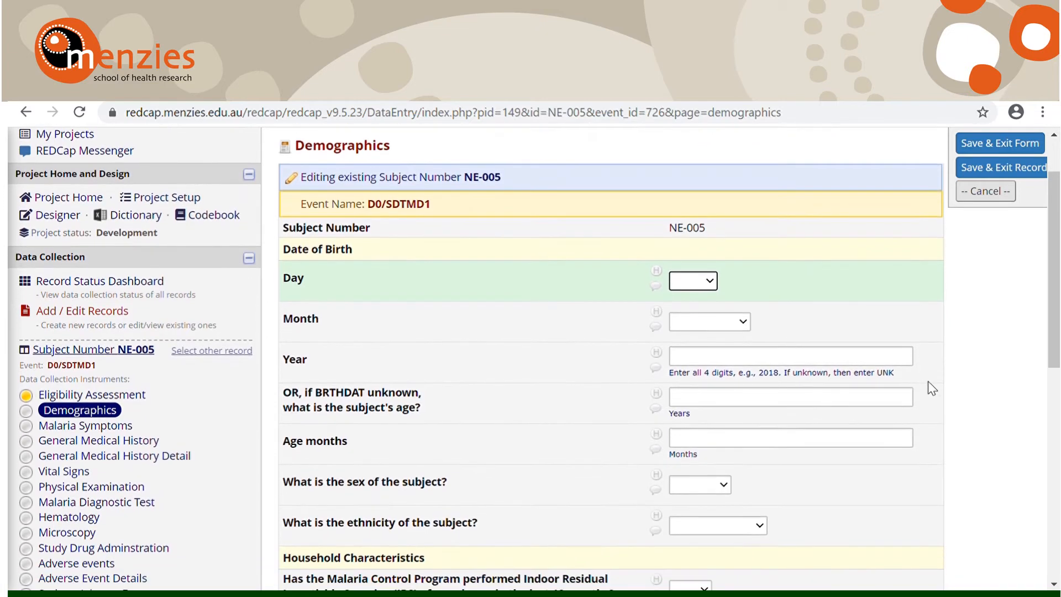
{"action": "scroll", "coordinate": [933, 388], "scroll_direction": "down", "scroll_amount": 2}
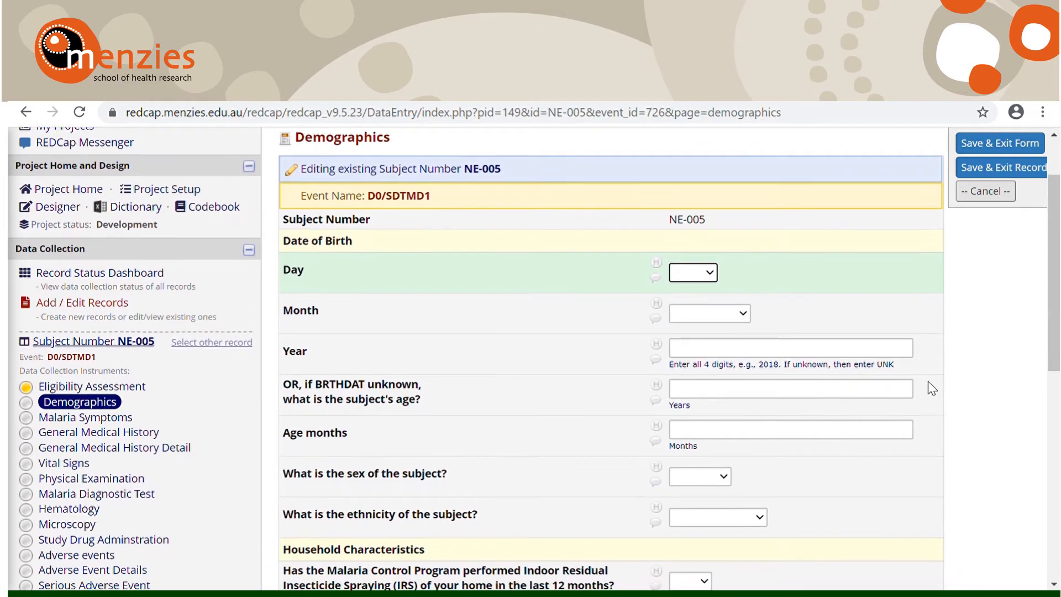
{"action": "scroll", "coordinate": [933, 388], "scroll_direction": "down", "scroll_amount": 1}
{"action": "scroll", "coordinate": [932, 389], "scroll_direction": "down", "scroll_amount": 3}
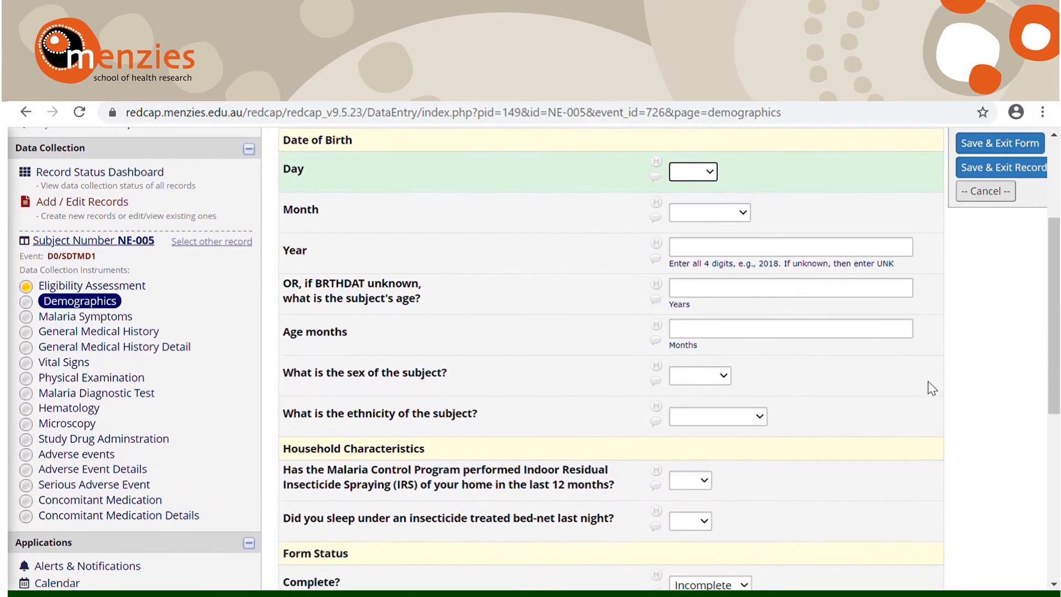
{"action": "scroll", "coordinate": [932, 389], "scroll_direction": "down", "scroll_amount": 4}
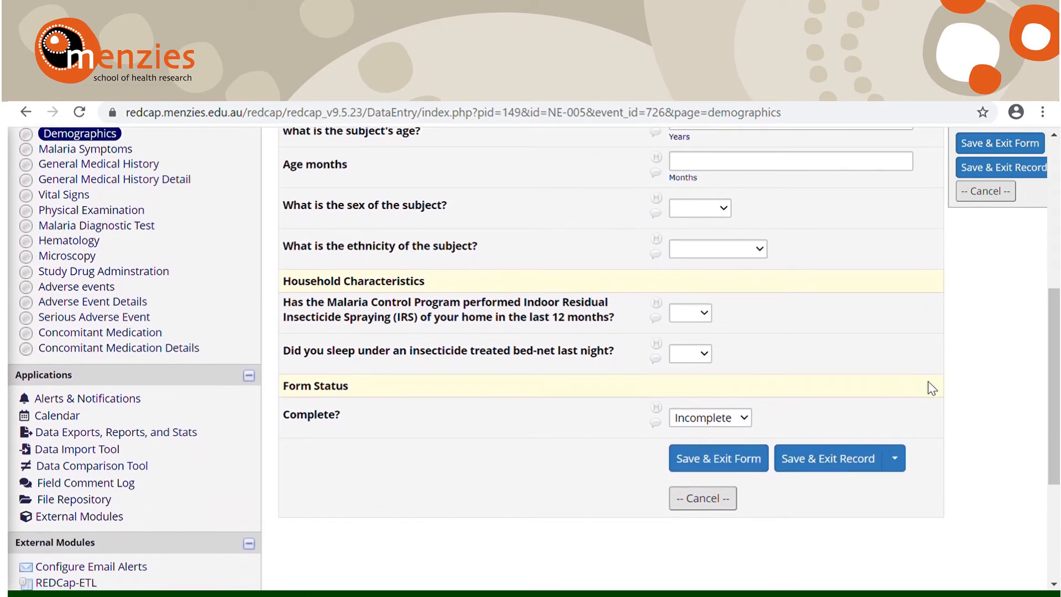
{"action": "left_click", "coordinate": [751, 463]}
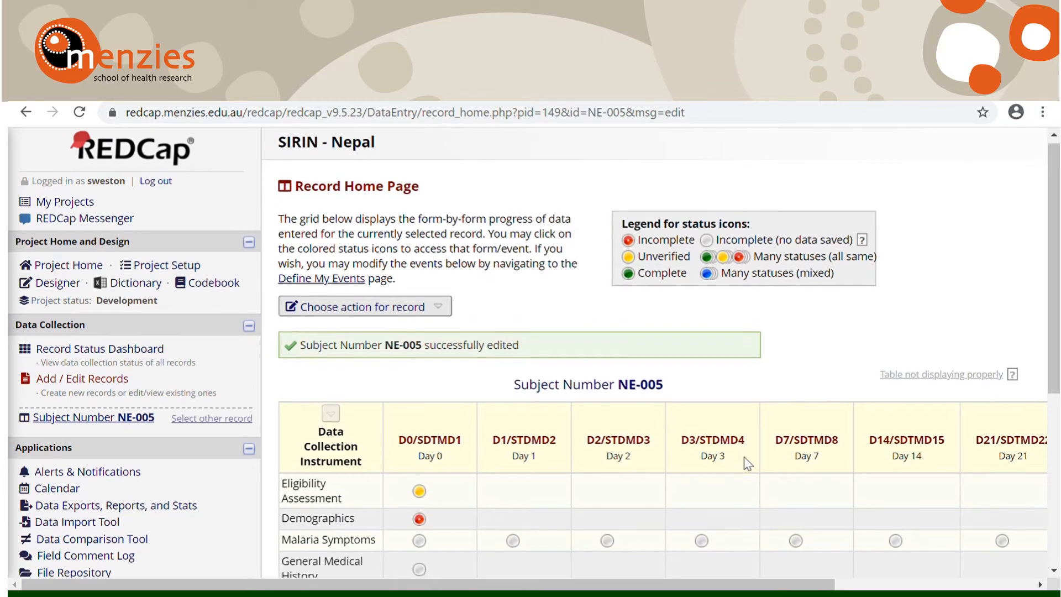
Step: Open the subject's Malaria Symptoms form for the D0/SDTMD1 event
{"action": "scroll", "coordinate": [744, 457], "scroll_direction": "down", "scroll_amount": 1}
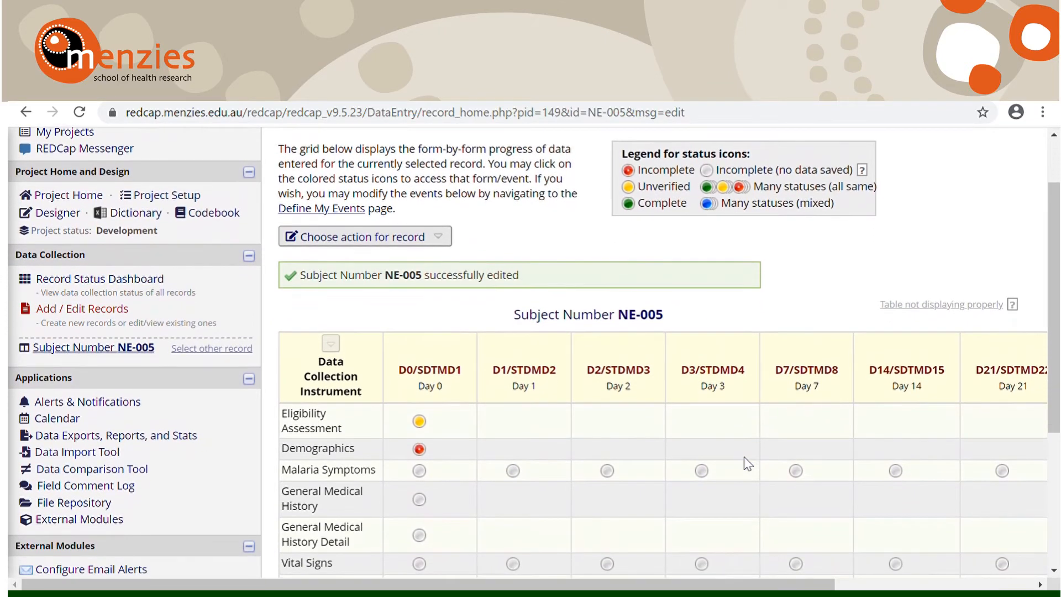
{"action": "scroll", "coordinate": [744, 456], "scroll_direction": "down", "scroll_amount": 1}
{"action": "scroll", "coordinate": [744, 456], "scroll_direction": "up", "scroll_amount": 1}
{"action": "scroll", "coordinate": [425, 426], "scroll_direction": "down", "scroll_amount": 1}
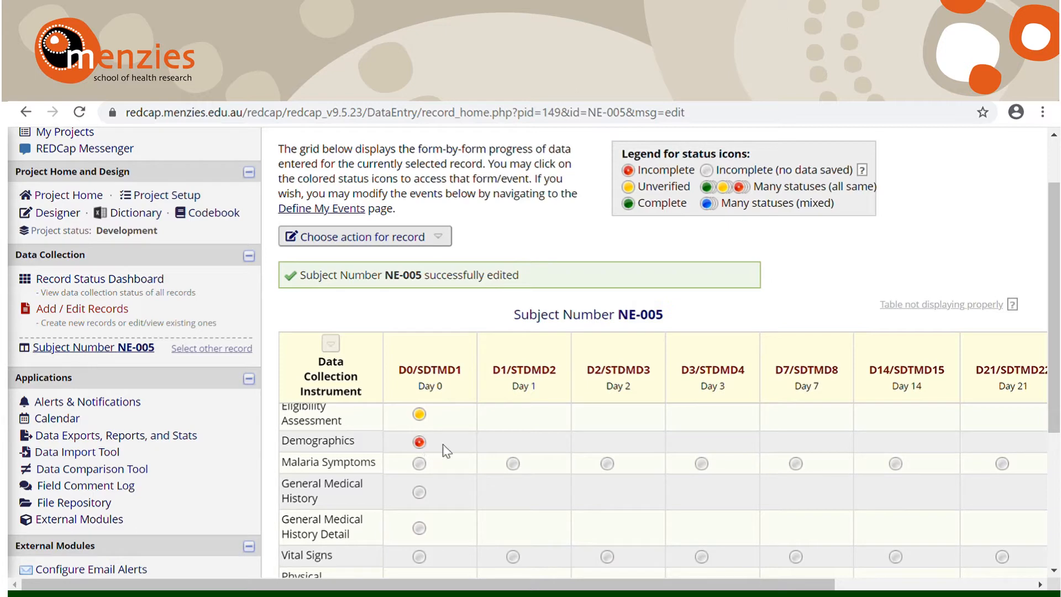
{"action": "scroll", "coordinate": [446, 451], "scroll_direction": "up", "scroll_amount": 1}
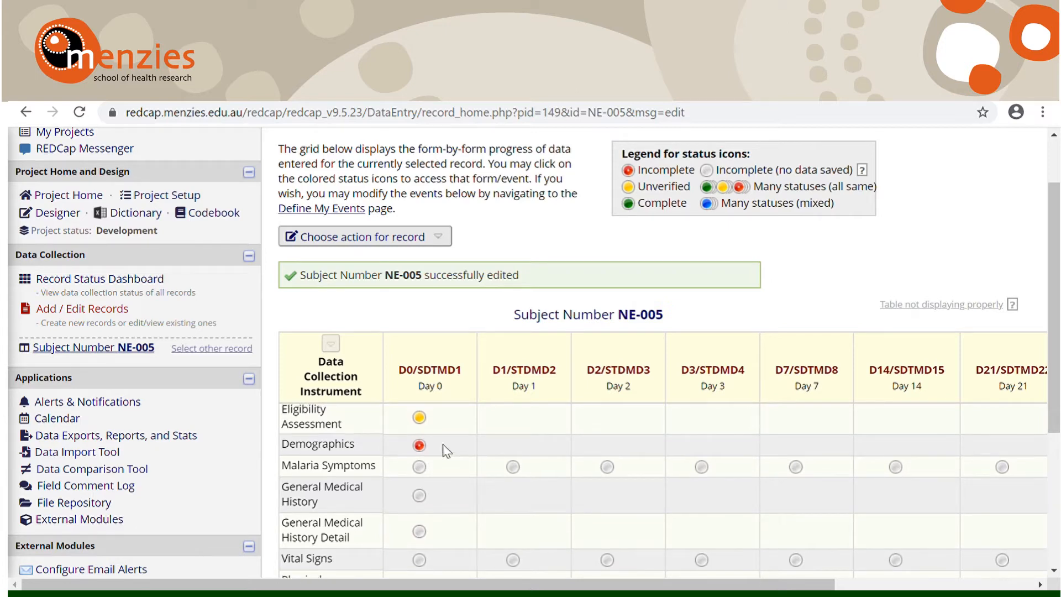
{"action": "left_click", "coordinate": [427, 468]}
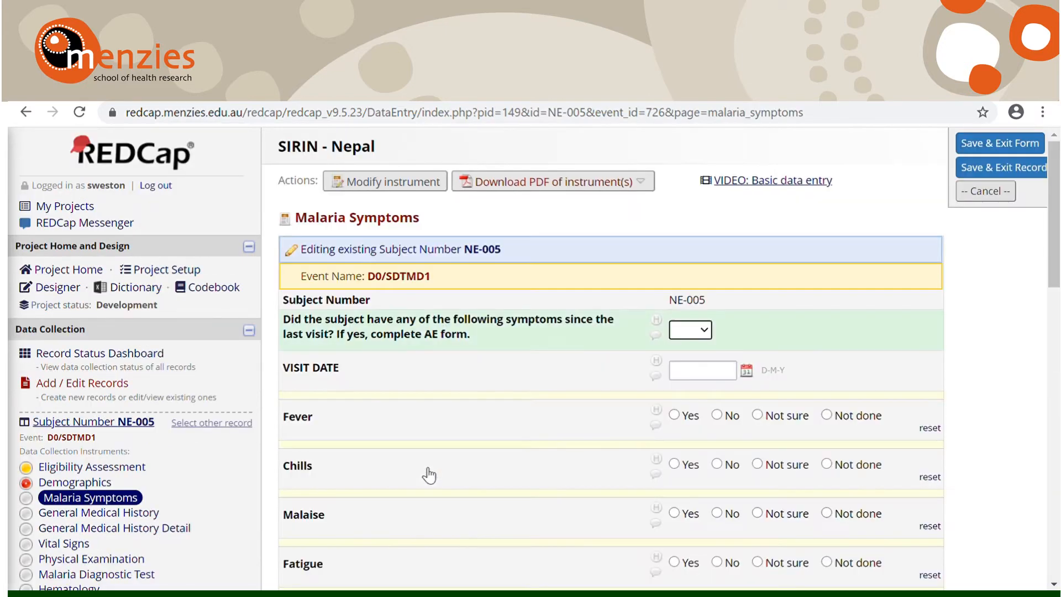
Step: Set the Malaria Symptoms form's status to Complete, then save it and exit the record
{"action": "scroll", "coordinate": [428, 475], "scroll_direction": "down", "scroll_amount": 3}
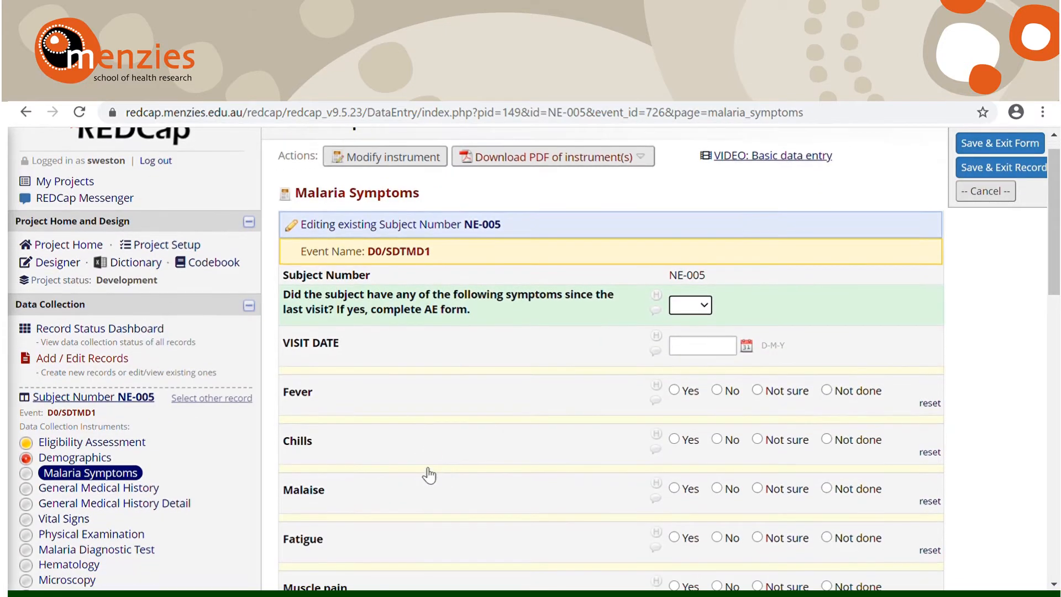
{"action": "scroll", "coordinate": [429, 475], "scroll_direction": "down", "scroll_amount": 5}
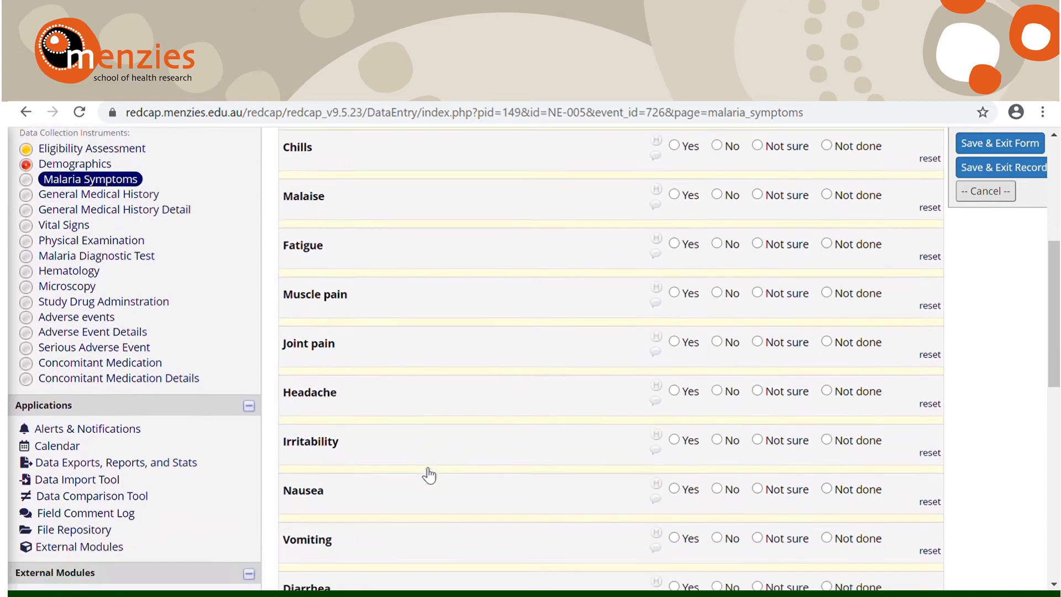
{"action": "scroll", "coordinate": [429, 475], "scroll_direction": "down", "scroll_amount": 6}
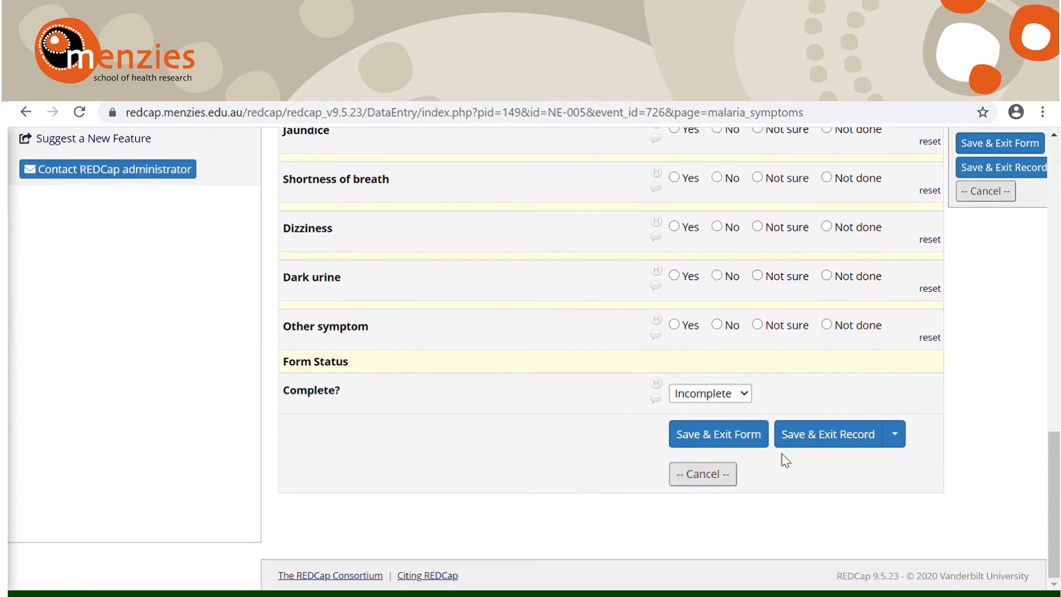
{"action": "left_click", "coordinate": [744, 395]}
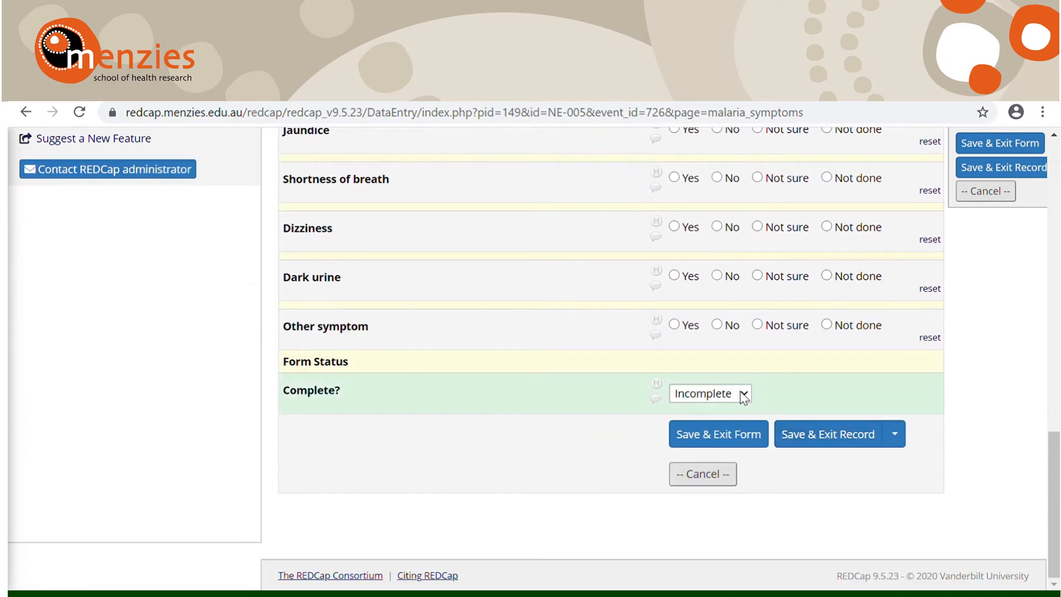
{"action": "left_click", "coordinate": [728, 440]}
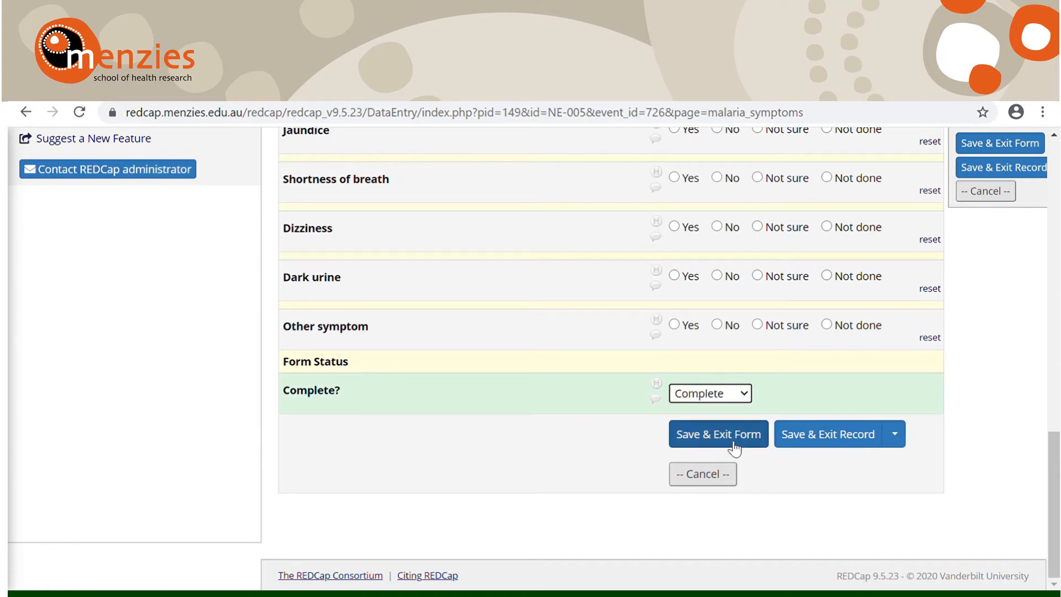
{"action": "left_click", "coordinate": [796, 435]}
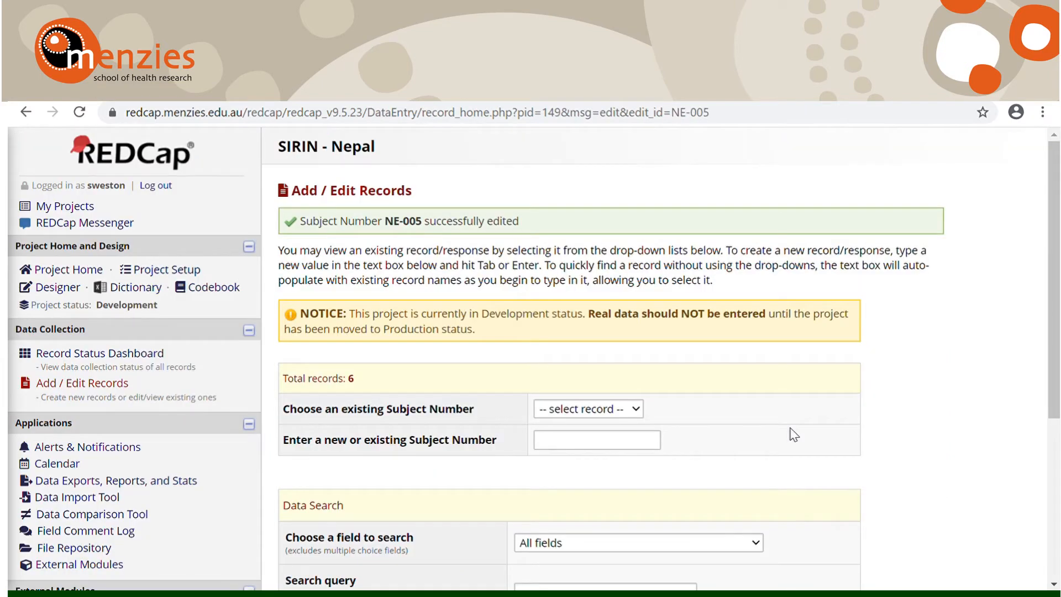
Step: Open the Record Status Dashboard and examine the D0/SDTMD1 form statuses of subject NE-005
{"action": "scroll", "coordinate": [794, 435], "scroll_direction": "down", "scroll_amount": 1}
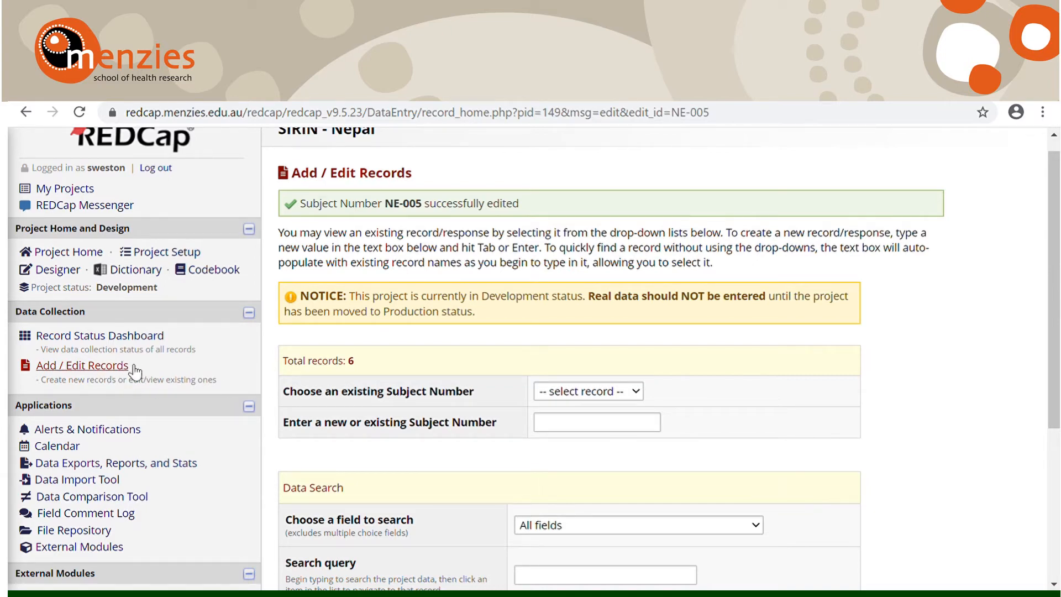
{"action": "left_click", "coordinate": [138, 344]}
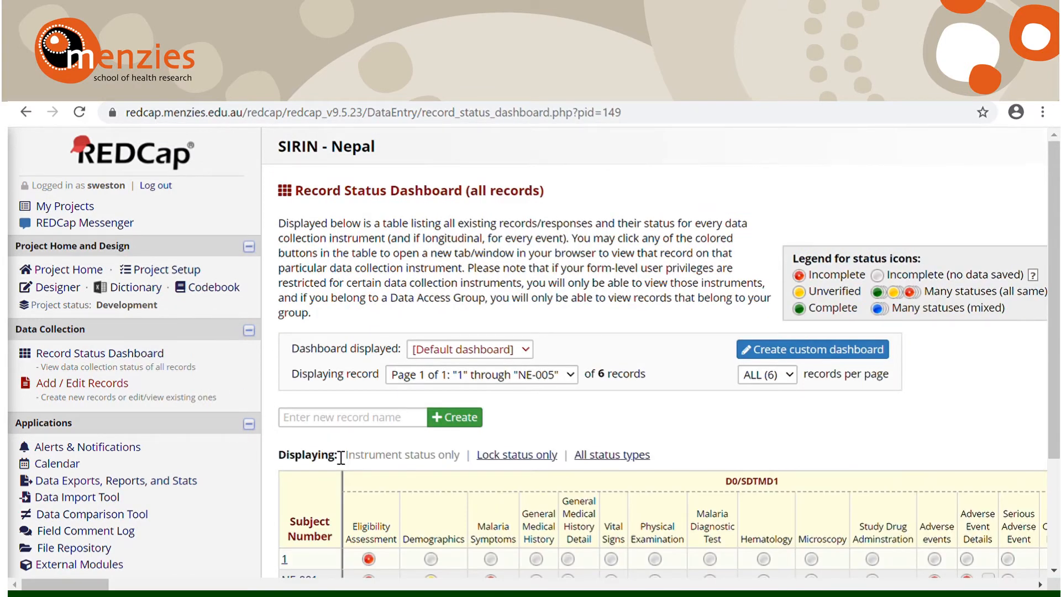
{"action": "scroll", "coordinate": [341, 458], "scroll_direction": "down", "scroll_amount": 2}
{"action": "scroll", "coordinate": [341, 458], "scroll_direction": "down", "scroll_amount": 2}
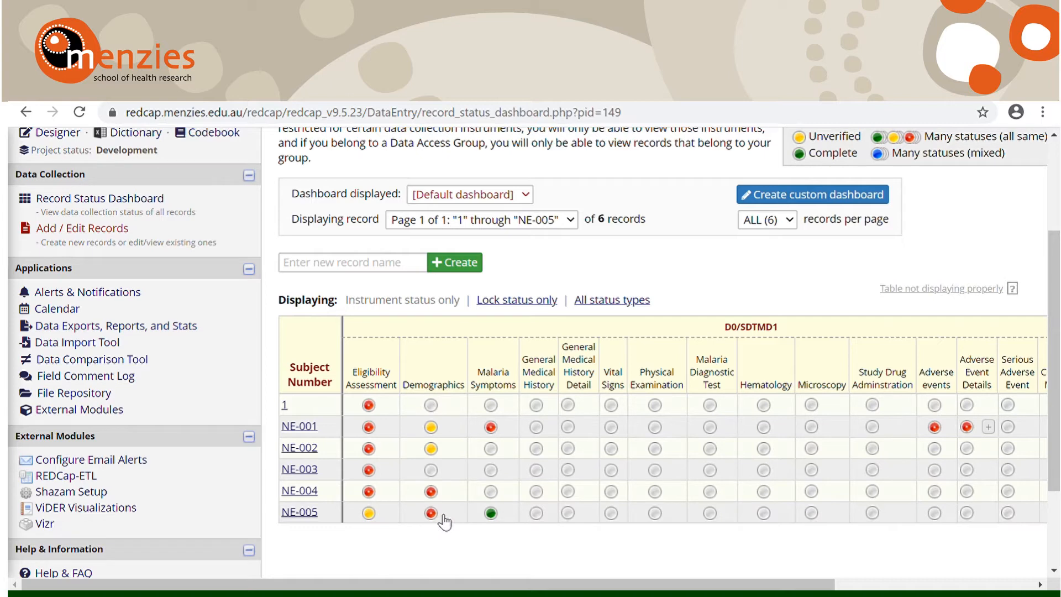
{"action": "scroll", "coordinate": [498, 517], "scroll_direction": "down", "scroll_amount": 1}
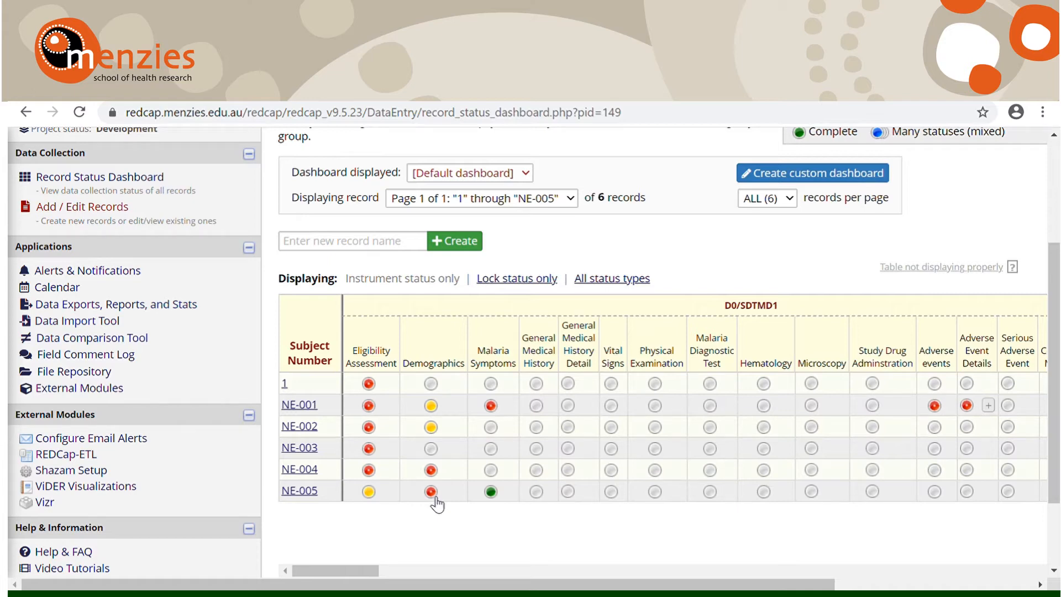
Step: Open record NE-005 from the dashboard and go to its Adverse events form for the D0/SDTMD1 event
{"action": "left_click", "coordinate": [313, 495]}
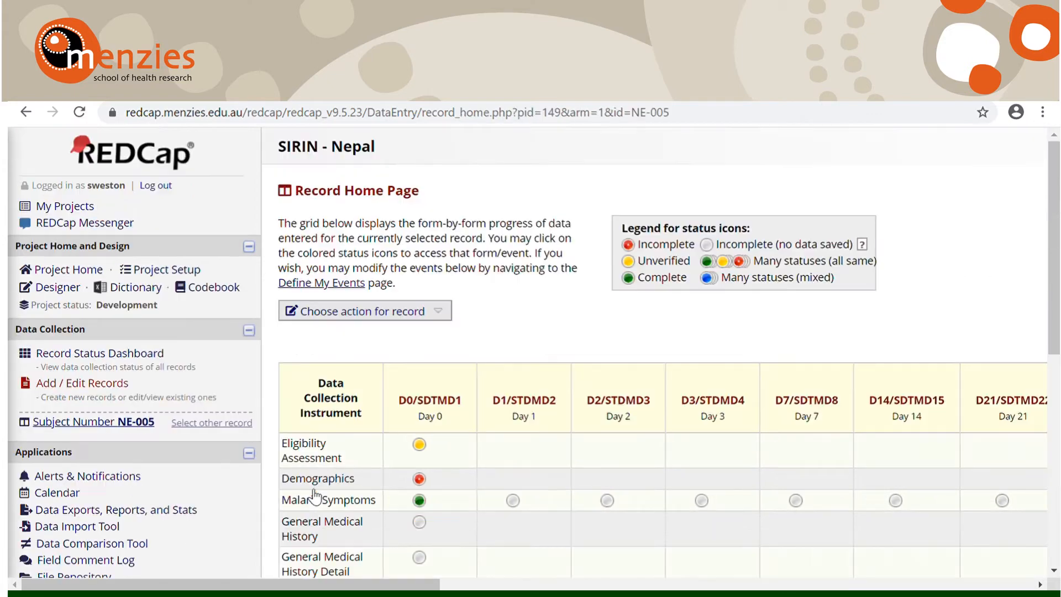
{"action": "scroll", "coordinate": [247, 537], "scroll_direction": "down", "scroll_amount": 2}
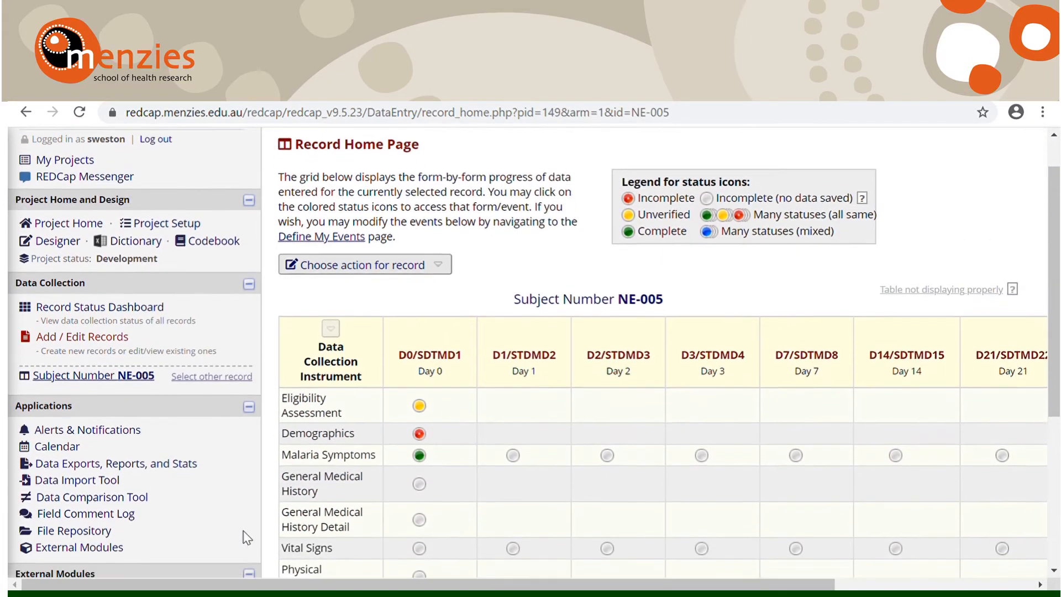
{"action": "scroll", "coordinate": [249, 536], "scroll_direction": "down", "scroll_amount": 1}
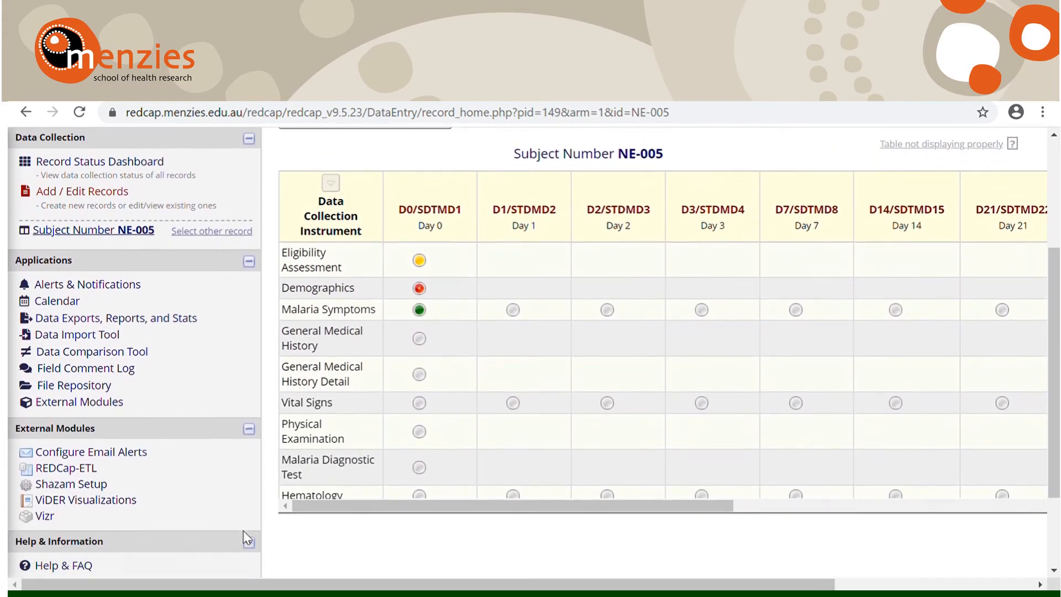
{"action": "scroll", "coordinate": [355, 462], "scroll_direction": "down", "scroll_amount": 3}
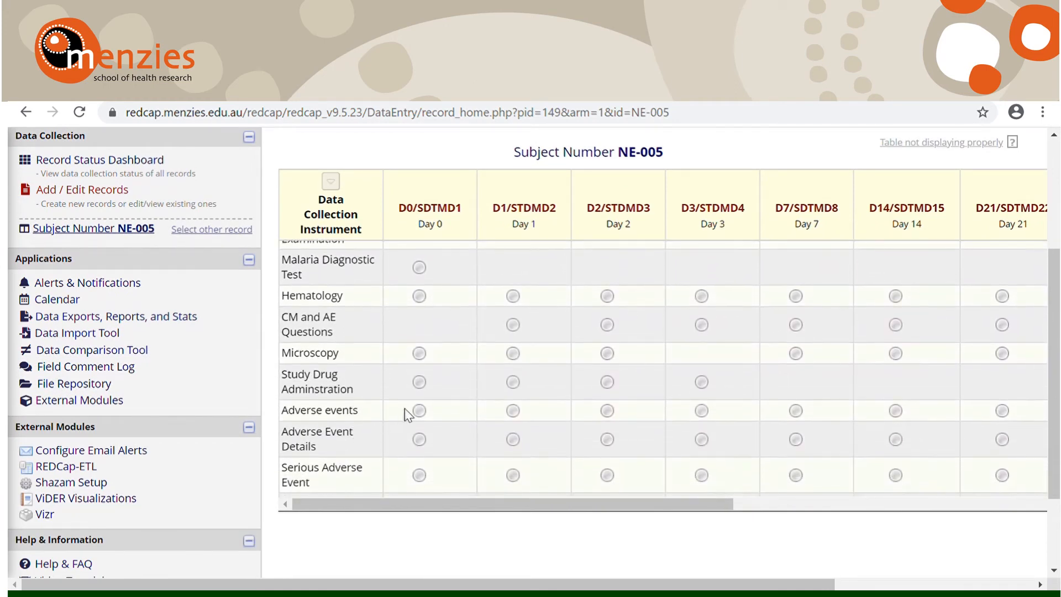
{"action": "left_click", "coordinate": [420, 410]}
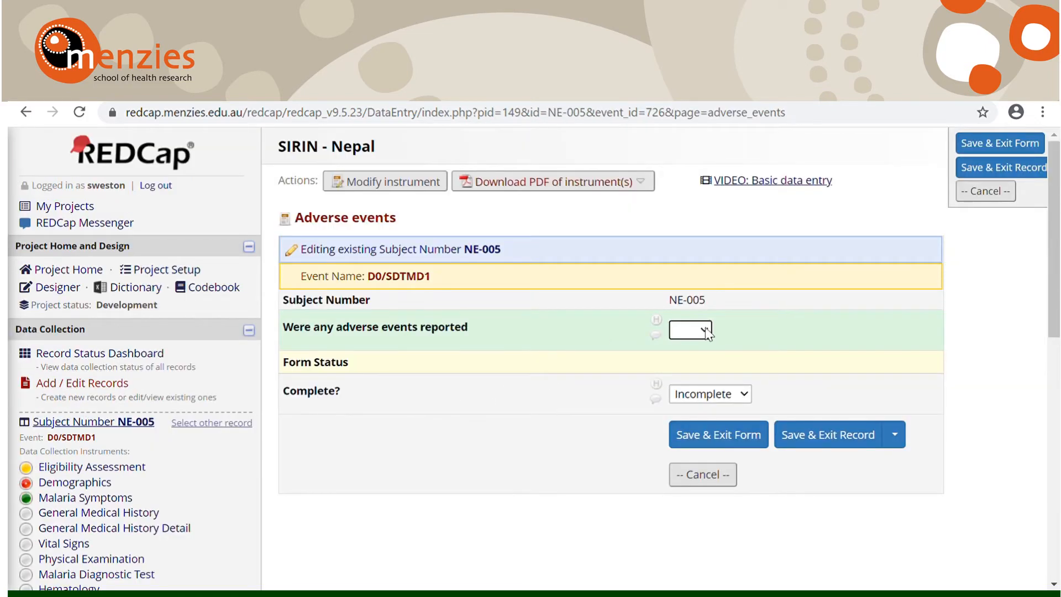
Step: Answer Yes to adverse events being reported and save the form as Complete, continuing to the next form, Adverse Event Details
{"action": "left_click", "coordinate": [701, 368]}
{"action": "left_click", "coordinate": [713, 398]}
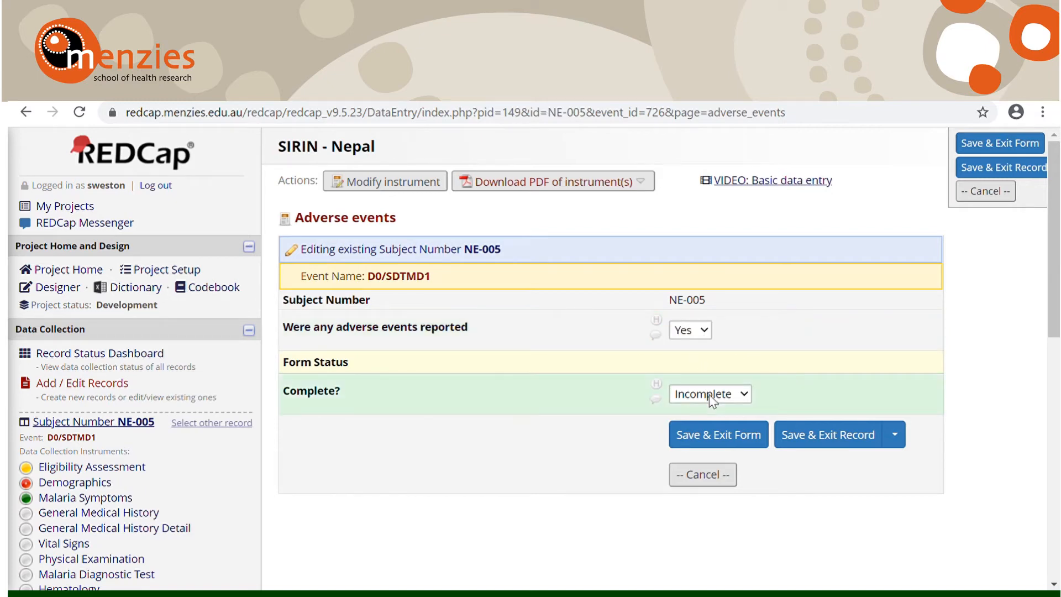
{"action": "left_click", "coordinate": [708, 443]}
{"action": "left_click", "coordinate": [897, 440]}
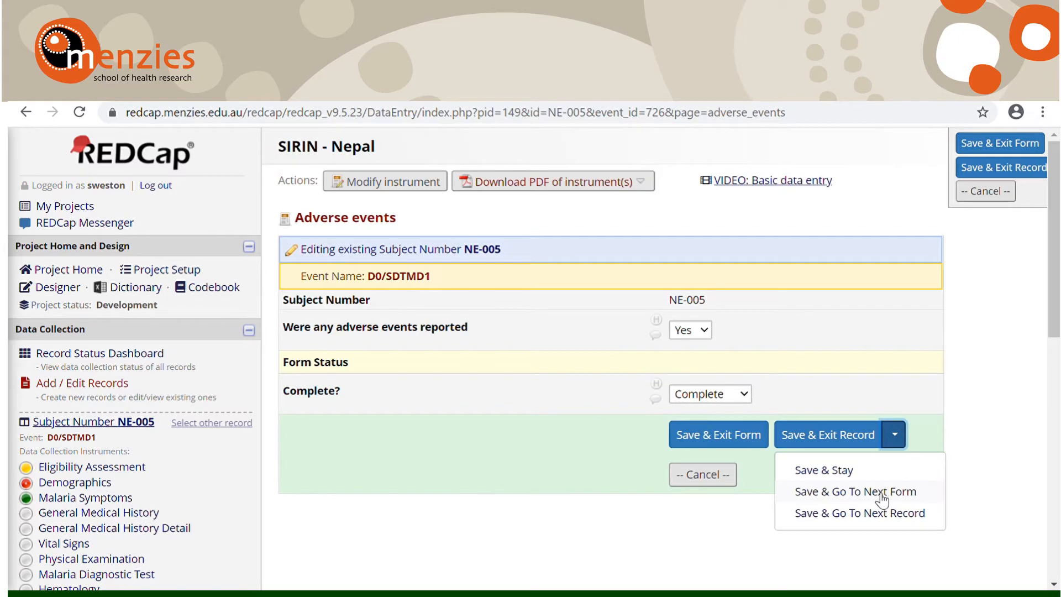
{"action": "left_click", "coordinate": [881, 497]}
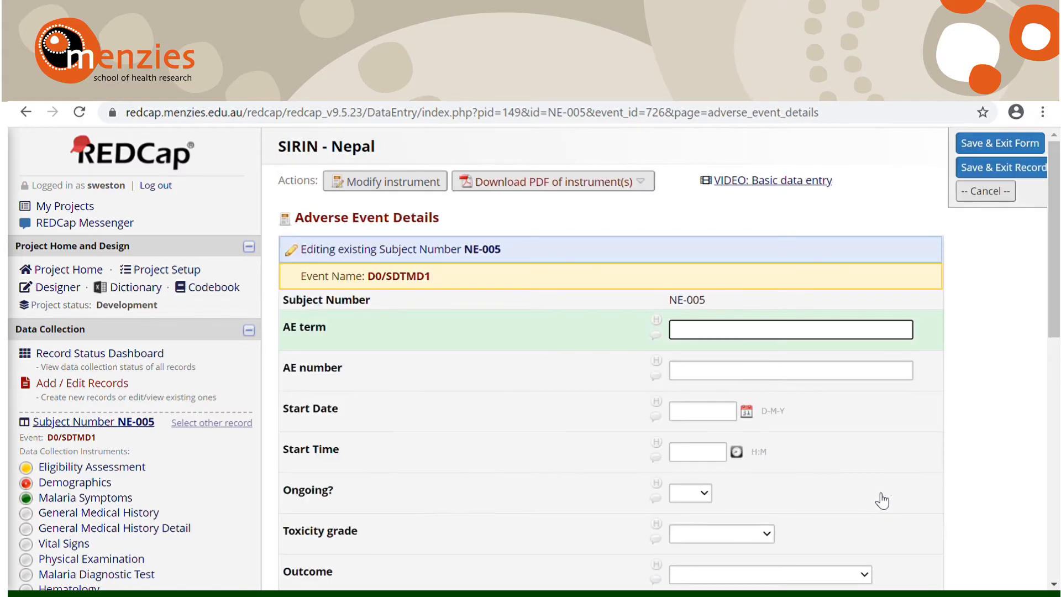
Step: Set the Adverse Event Details form's status to Unverified with its fields left blank, then save and exit the form
{"action": "scroll", "coordinate": [882, 500], "scroll_direction": "down", "scroll_amount": 2}
{"action": "scroll", "coordinate": [882, 500], "scroll_direction": "down", "scroll_amount": 3}
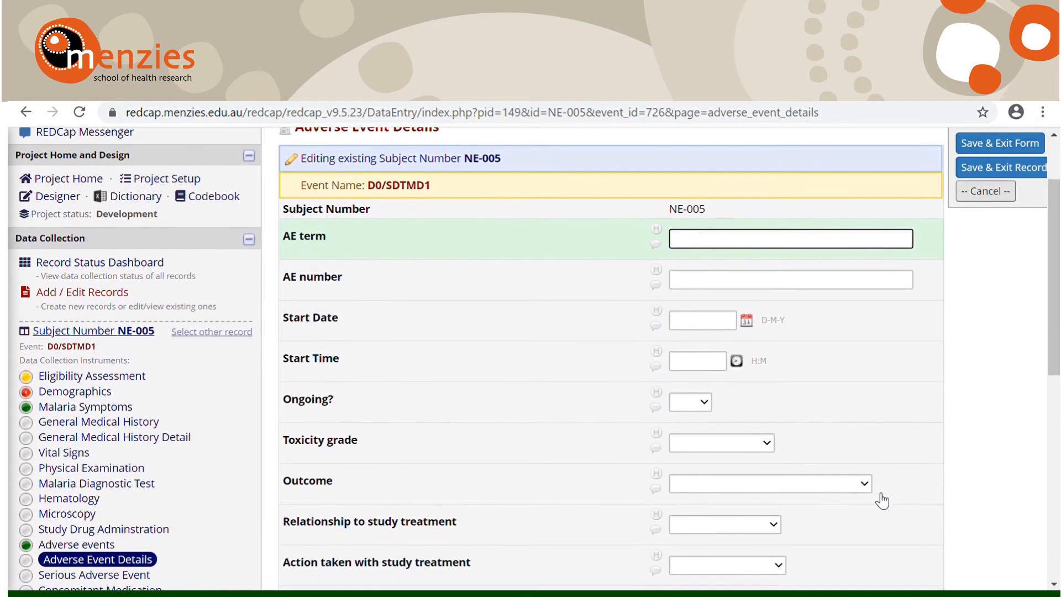
{"action": "scroll", "coordinate": [882, 500], "scroll_direction": "down", "scroll_amount": 4}
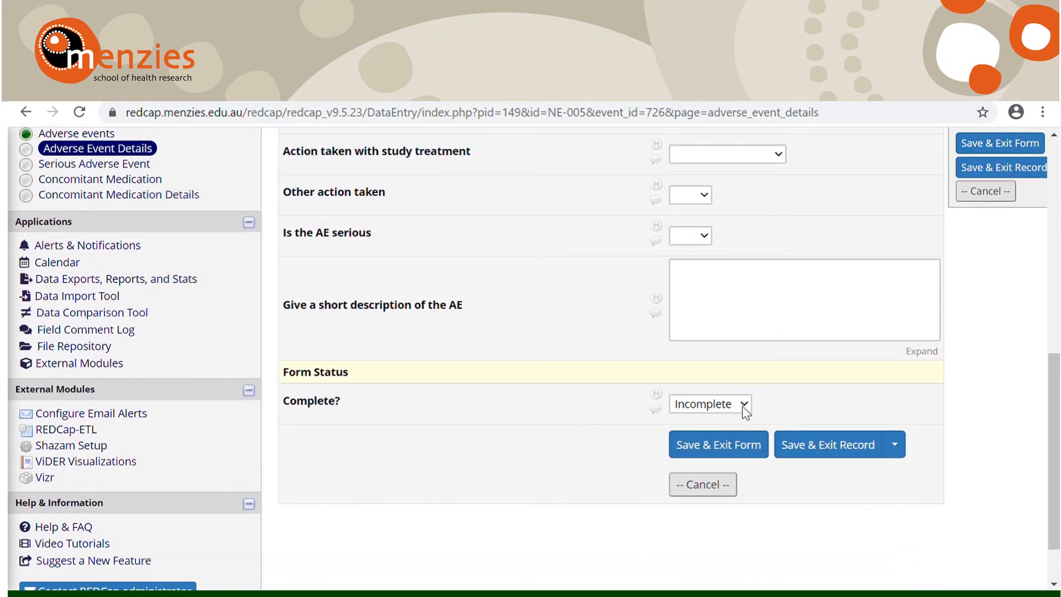
{"action": "left_click", "coordinate": [743, 407]}
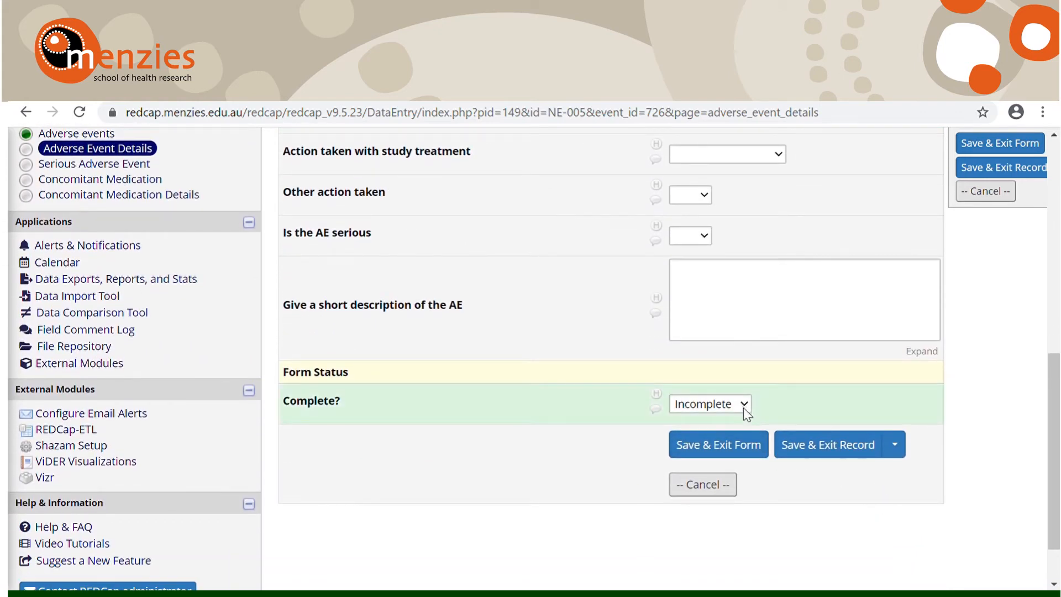
{"action": "left_click", "coordinate": [741, 443]}
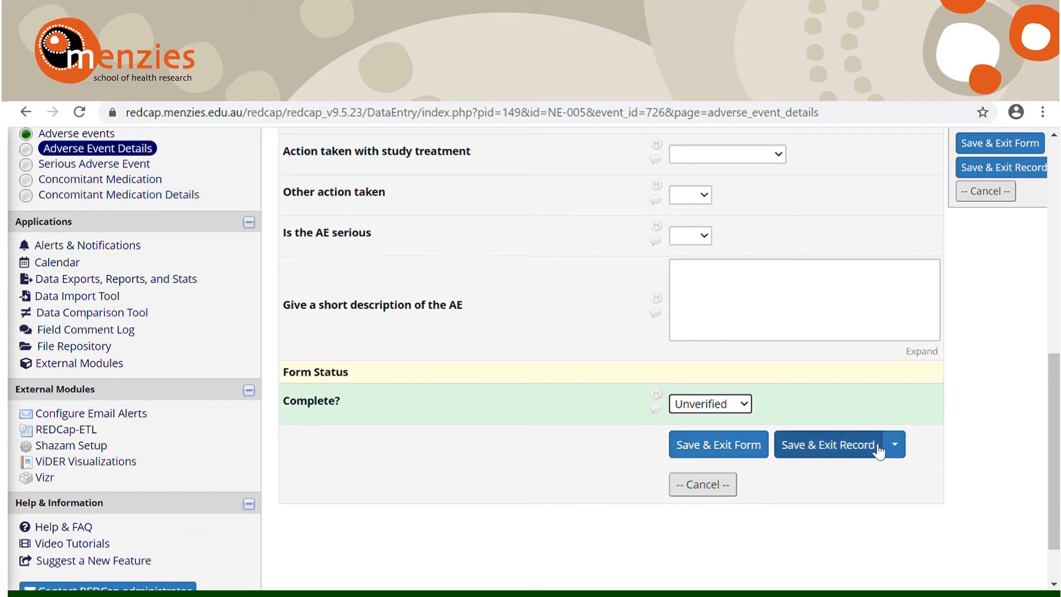
{"action": "left_click", "coordinate": [748, 448]}
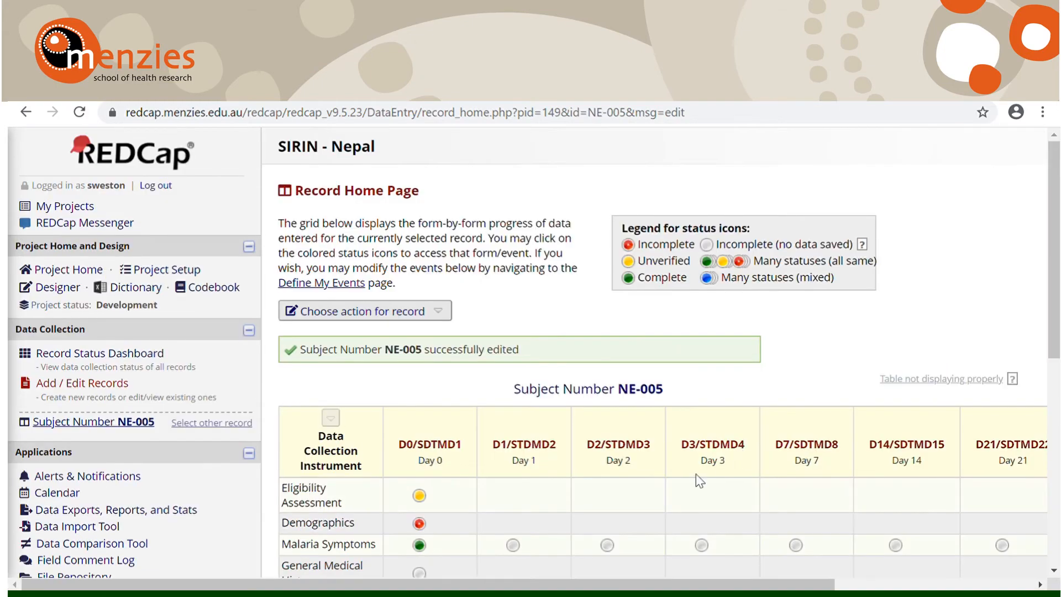
Step: Add a second instance of the Adverse Event Details form for the D0/SDTMD1 event of record NE-005
{"action": "scroll", "coordinate": [700, 481], "scroll_direction": "down", "scroll_amount": 5}
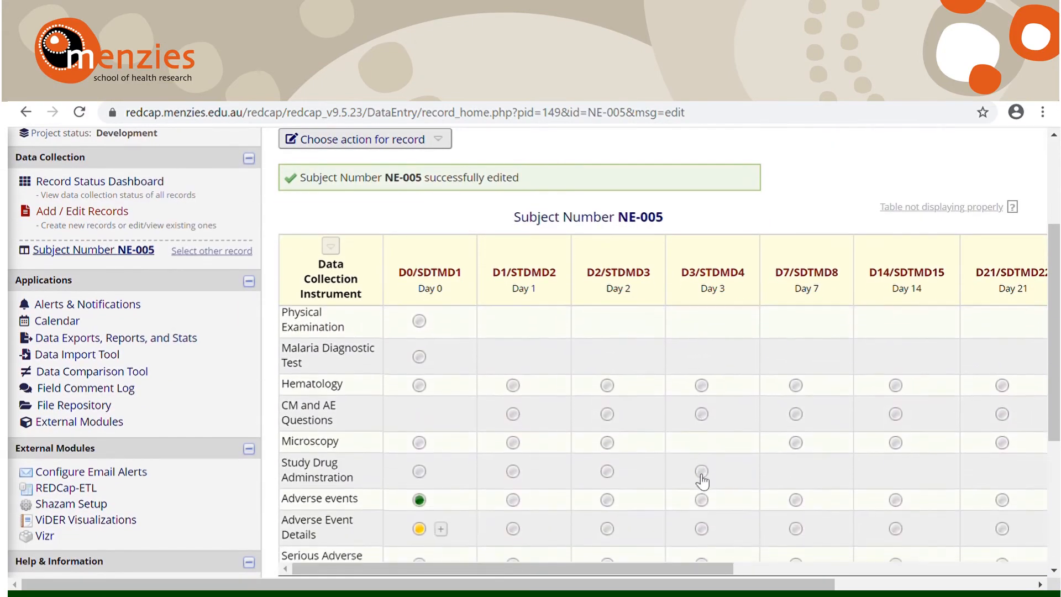
{"action": "scroll", "coordinate": [702, 482], "scroll_direction": "down", "scroll_amount": 3}
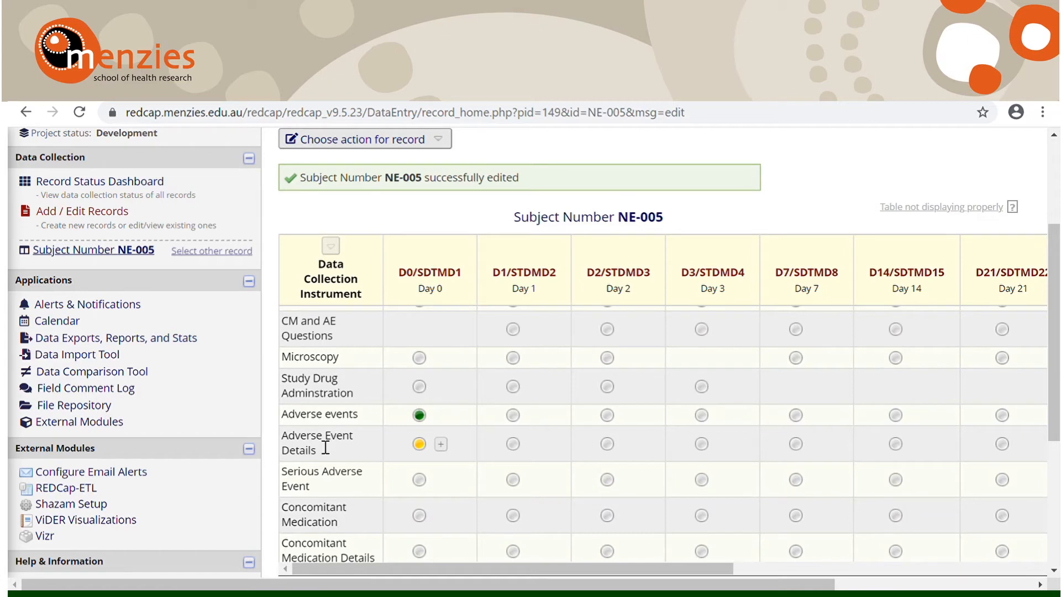
{"action": "left_click", "coordinate": [441, 446]}
Step: Save the new Adverse Event Details instance with its fields blank and its status Incomplete, and exit the record
{"action": "scroll", "coordinate": [446, 455], "scroll_direction": "down", "scroll_amount": 2}
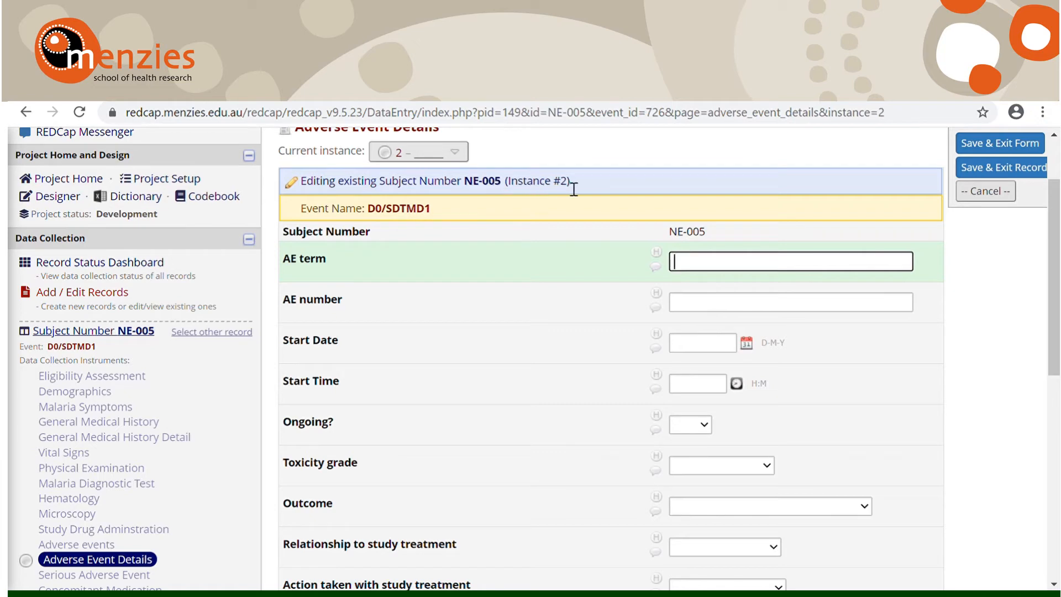
{"action": "scroll", "coordinate": [568, 239], "scroll_direction": "down", "scroll_amount": 1}
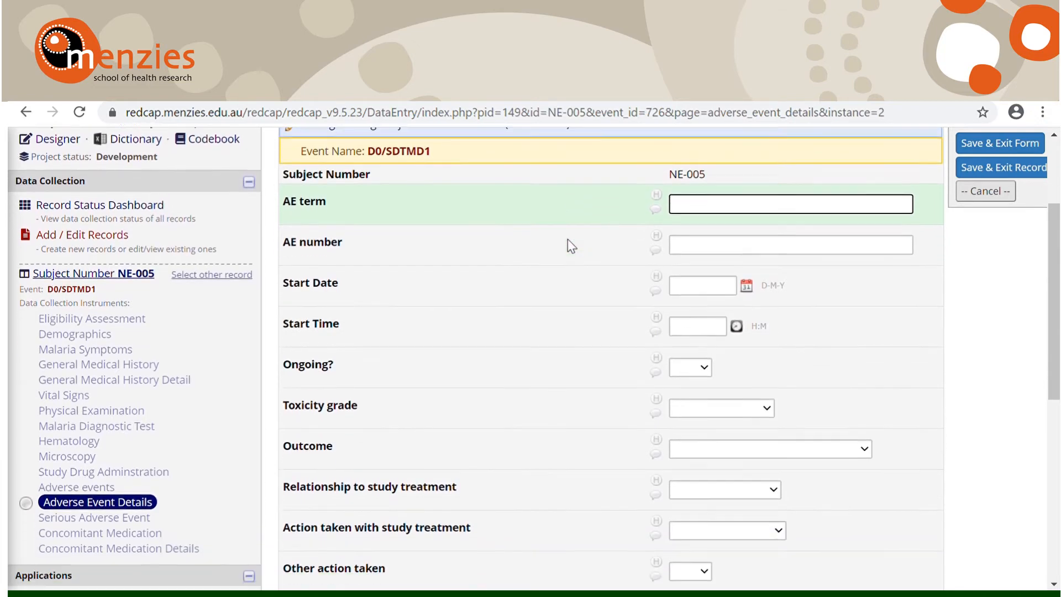
{"action": "scroll", "coordinate": [571, 246], "scroll_direction": "up", "scroll_amount": 1}
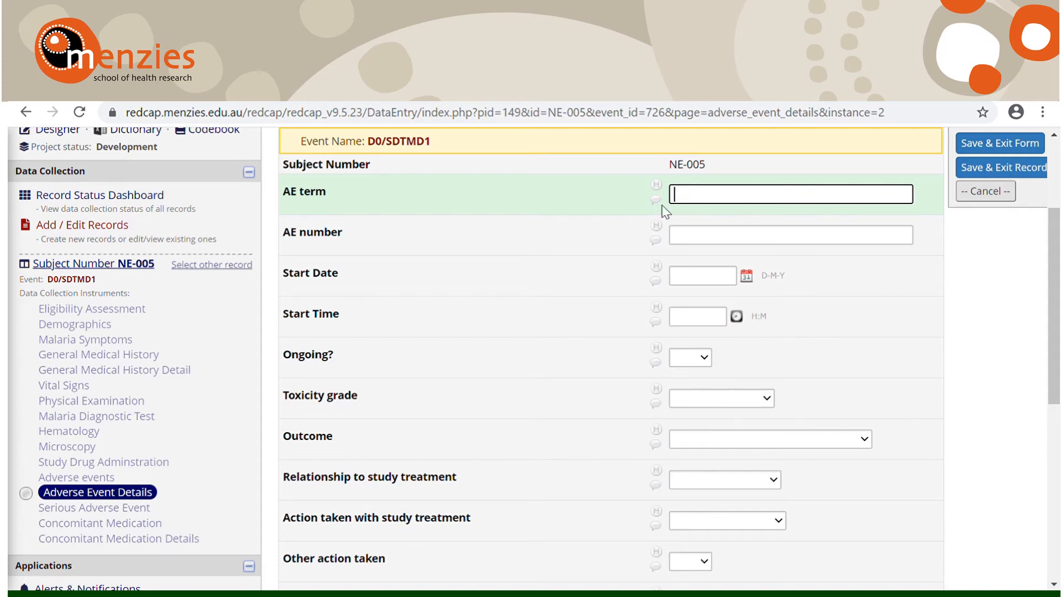
{"action": "scroll", "coordinate": [585, 294], "scroll_direction": "down", "scroll_amount": 7}
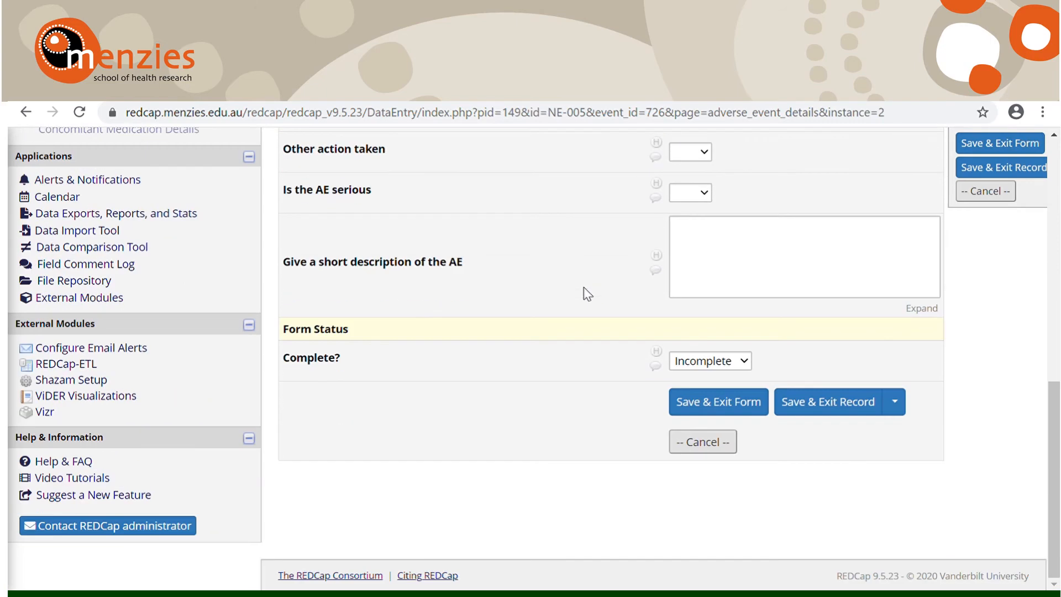
{"action": "left_click", "coordinate": [835, 400]}
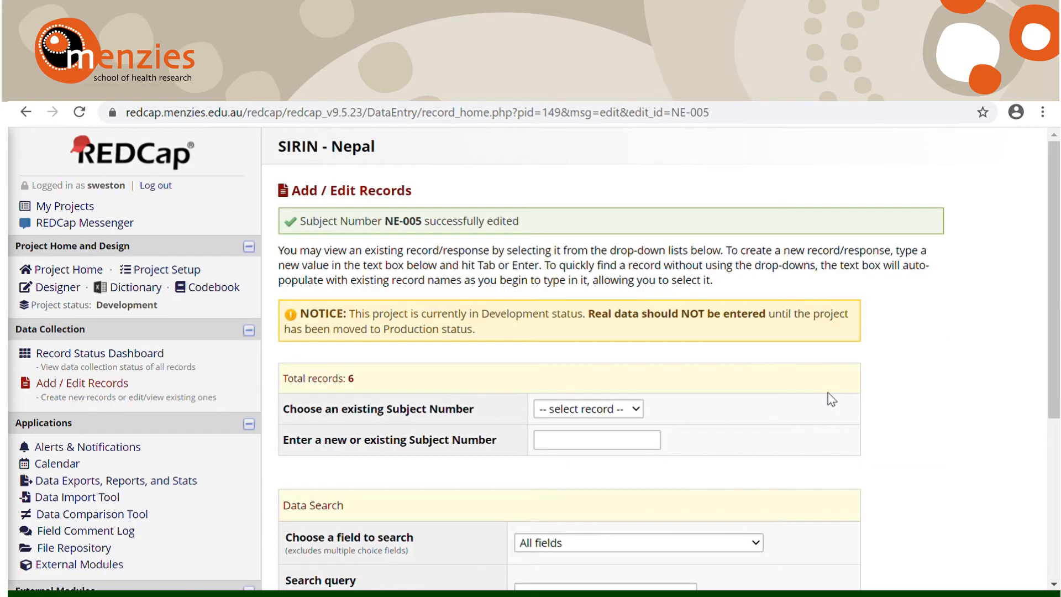
Step: Open the Record Status Dashboard and examine the D0/SDTMD1 statuses of all subjects, especially NE-005's Adverse Event Details, against the icon legend
{"action": "left_click", "coordinate": [128, 356]}
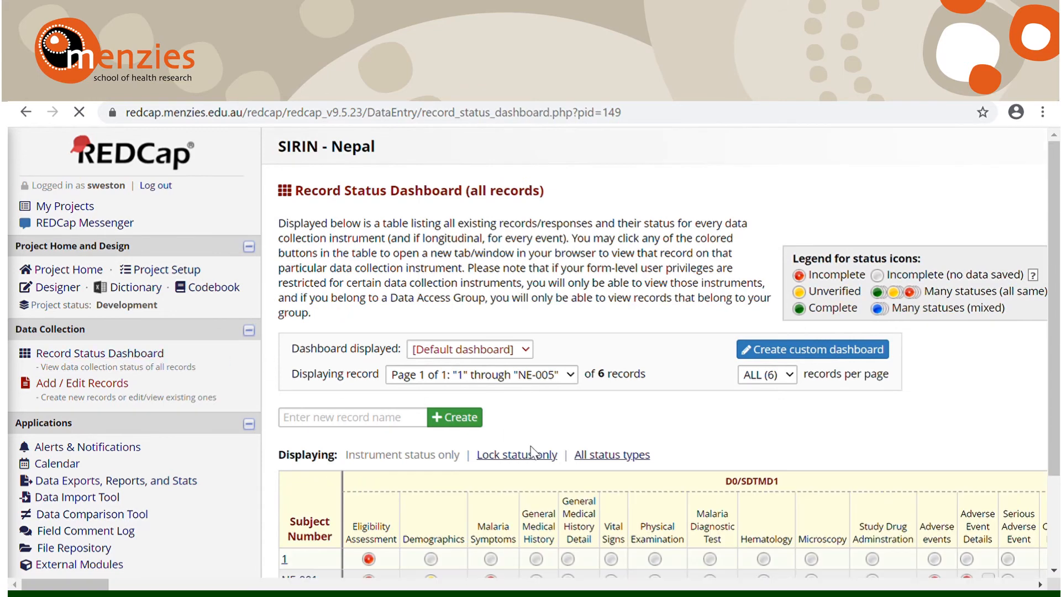
{"action": "scroll", "coordinate": [538, 453], "scroll_direction": "down", "scroll_amount": 3}
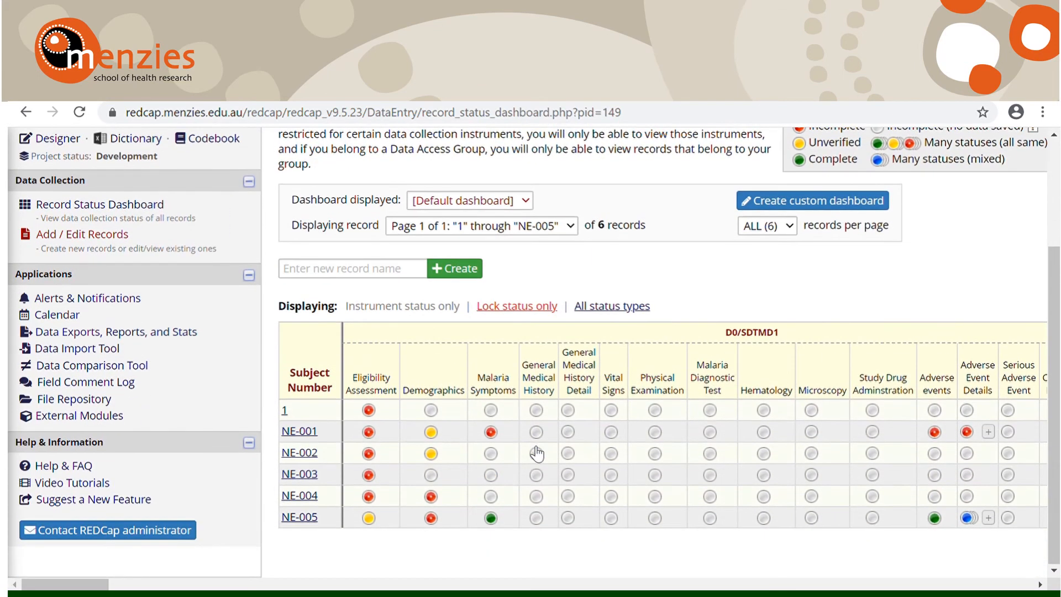
{"action": "scroll", "coordinate": [561, 481], "scroll_direction": "right", "scroll_amount": 2}
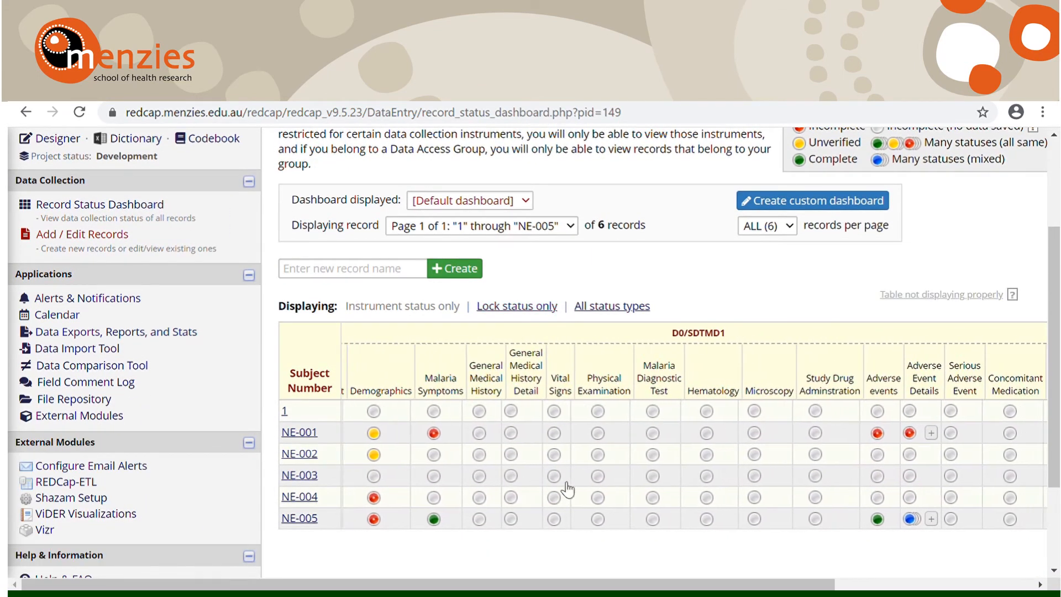
{"action": "scroll", "coordinate": [562, 482], "scroll_direction": "right", "scroll_amount": 5}
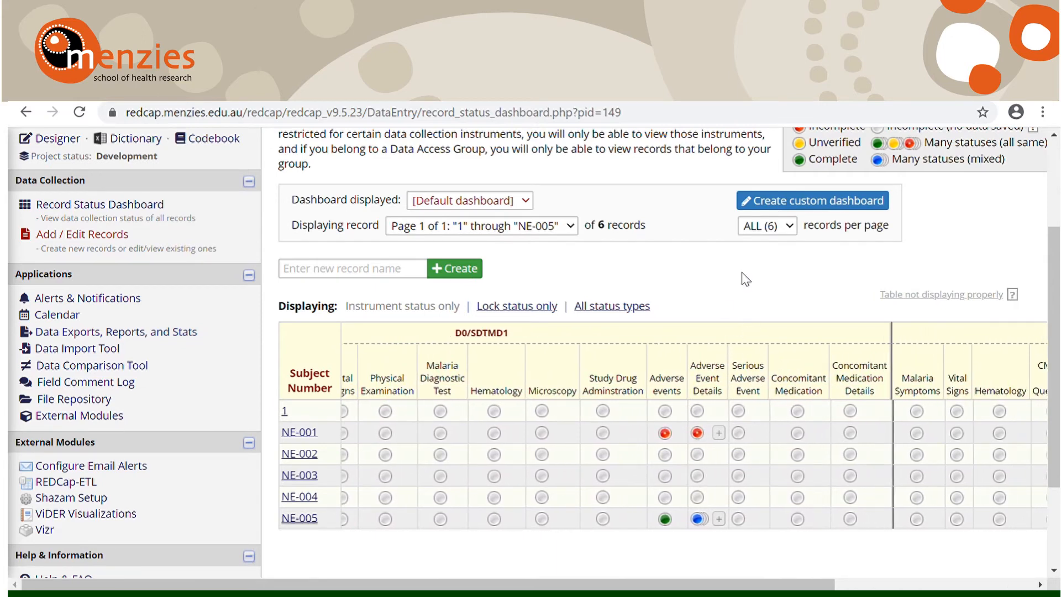
{"action": "scroll", "coordinate": [746, 280], "scroll_direction": "up", "scroll_amount": 1}
{"action": "scroll", "coordinate": [680, 265], "scroll_direction": "down", "scroll_amount": 2}
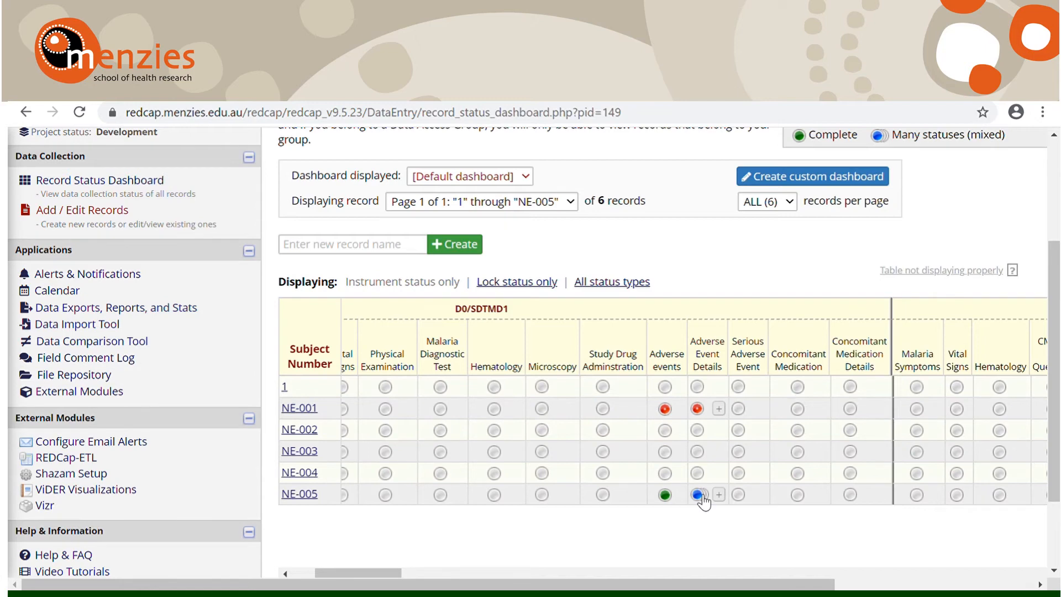
{"action": "scroll", "coordinate": [632, 538], "scroll_direction": "left", "scroll_amount": 3}
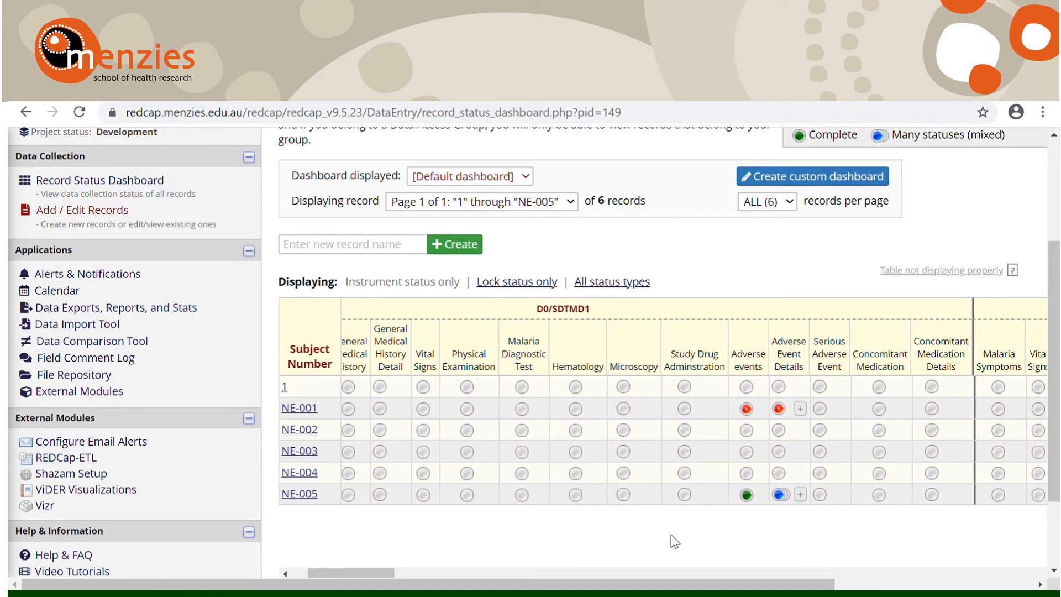
{"action": "scroll", "coordinate": [674, 541], "scroll_direction": "left", "scroll_amount": 2}
{"action": "scroll", "coordinate": [674, 541], "scroll_direction": "left", "scroll_amount": 2}
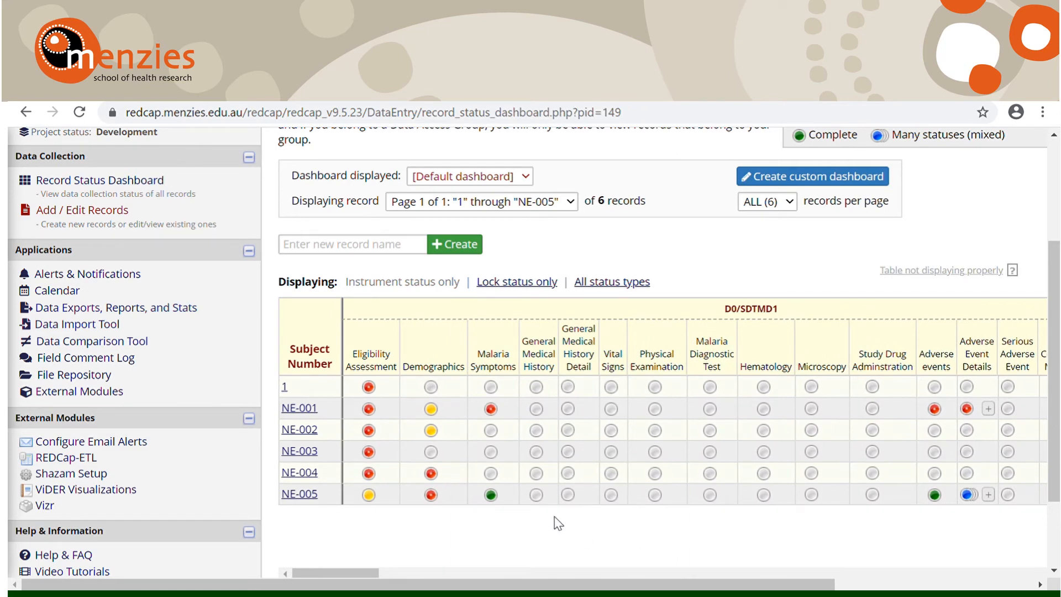
{"action": "scroll", "coordinate": [554, 504], "scroll_direction": "up", "scroll_amount": 1}
{"action": "scroll", "coordinate": [555, 502], "scroll_direction": "down", "scroll_amount": 1}
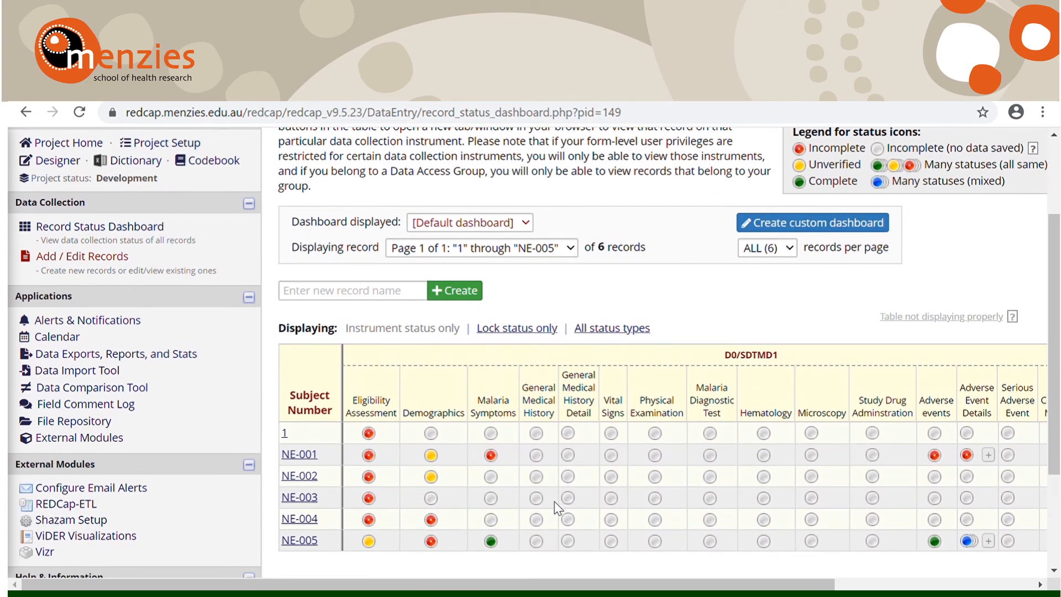
{"action": "scroll", "coordinate": [555, 502], "scroll_direction": "up", "scroll_amount": 1}
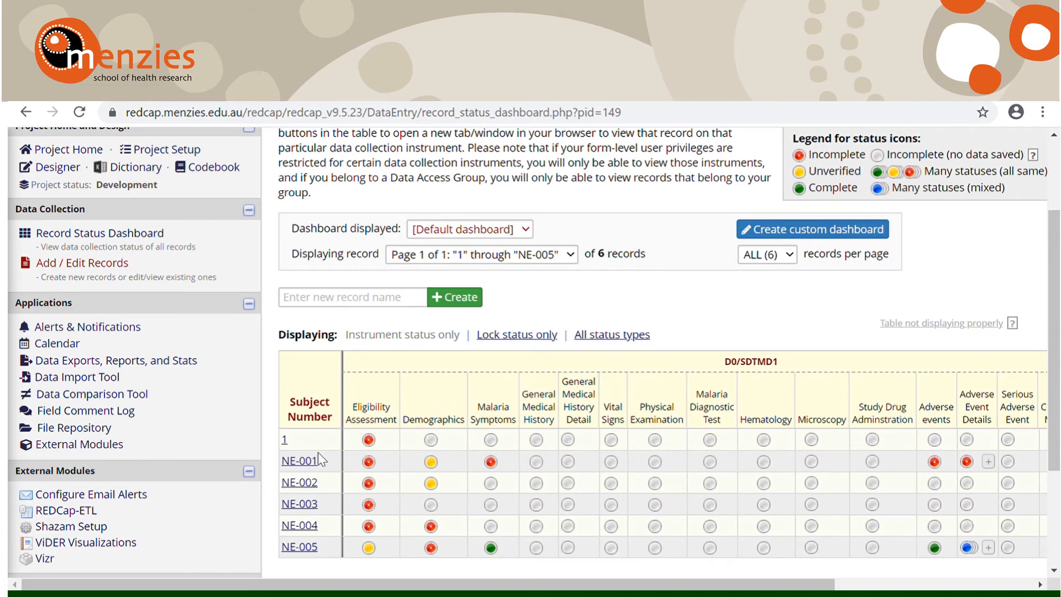
Step: Open record NE-001 from the dashboard and examine its form statuses across the events on the Record Home Page
{"action": "left_click", "coordinate": [306, 463]}
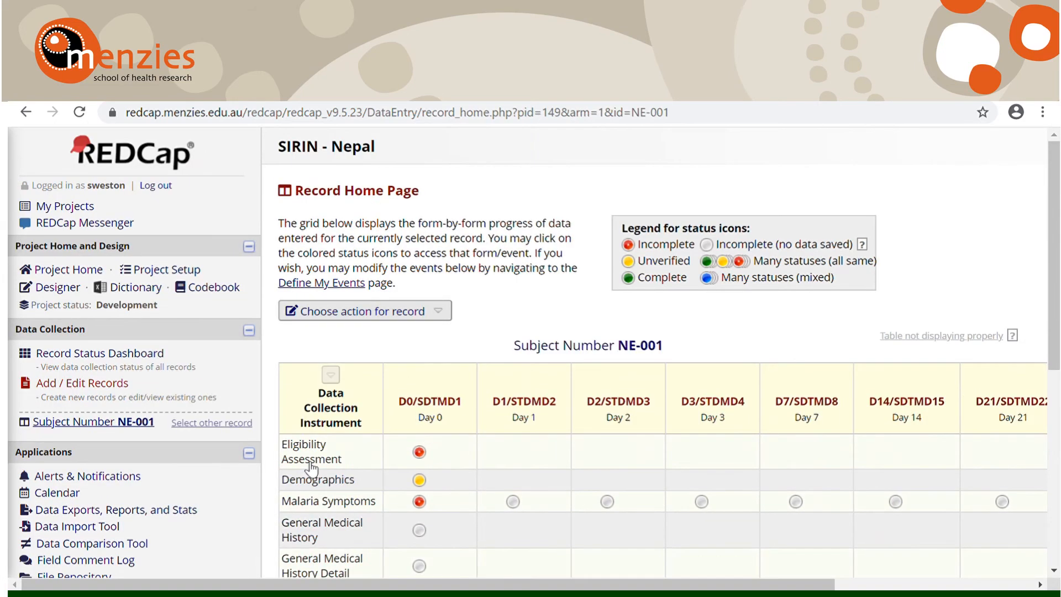
{"action": "scroll", "coordinate": [381, 448], "scroll_direction": "down", "scroll_amount": 1}
{"action": "scroll", "coordinate": [381, 448], "scroll_direction": "up", "scroll_amount": 2}
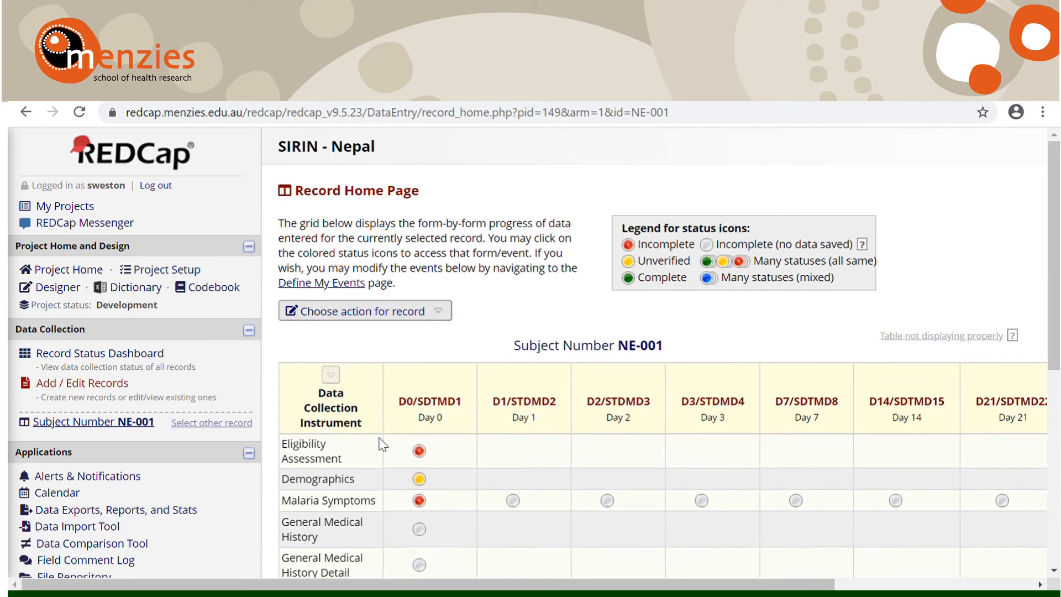
{"action": "scroll", "coordinate": [381, 445], "scroll_direction": "down", "scroll_amount": 2}
{"action": "scroll", "coordinate": [381, 426], "scroll_direction": "down", "scroll_amount": 4}
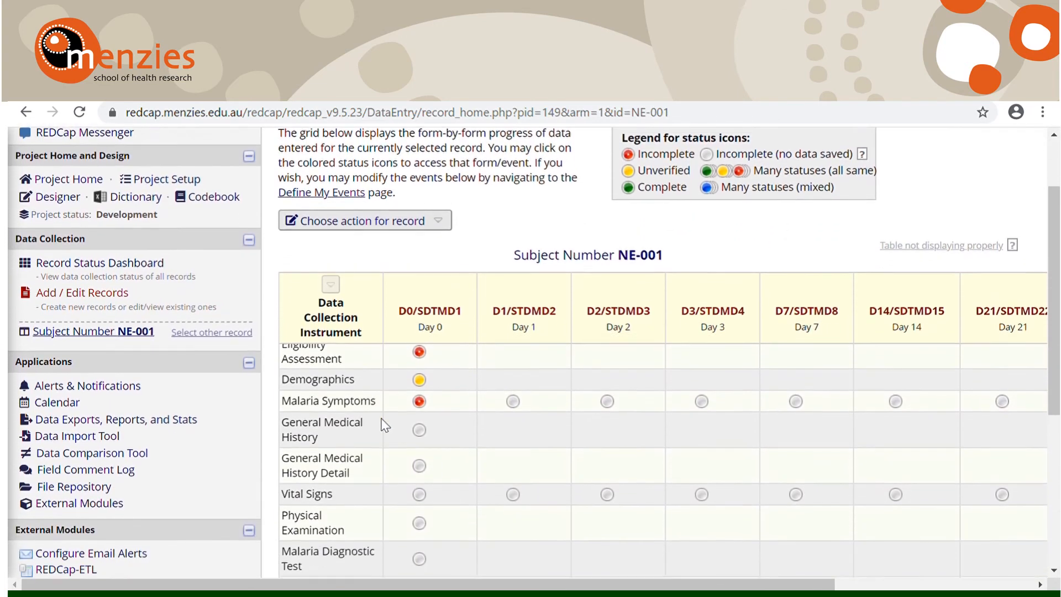
{"action": "scroll", "coordinate": [385, 426], "scroll_direction": "down", "scroll_amount": 5}
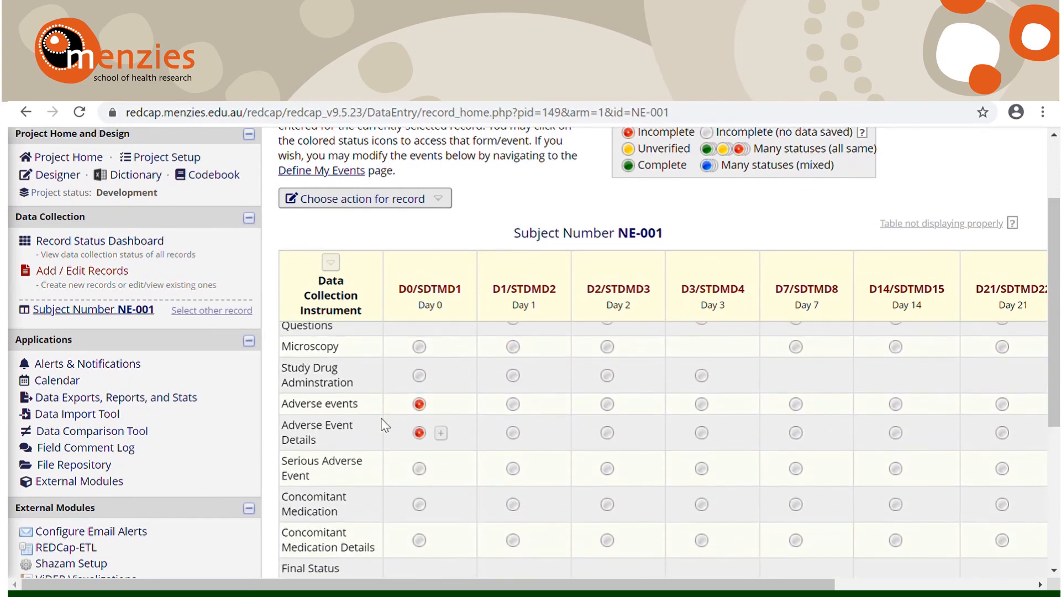
{"action": "scroll", "coordinate": [385, 425], "scroll_direction": "up", "scroll_amount": 3}
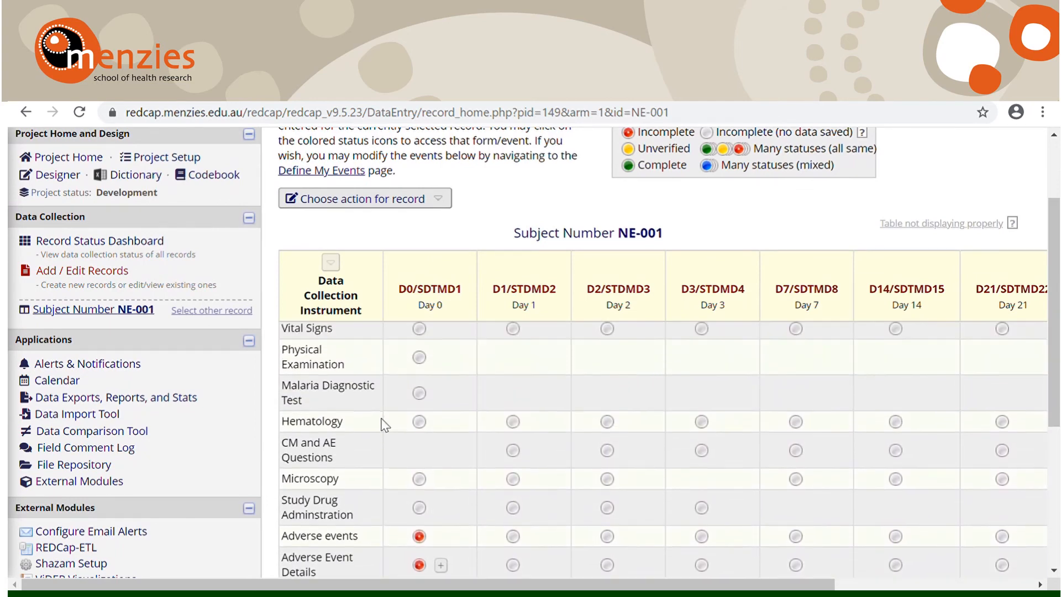
{"action": "scroll", "coordinate": [385, 425], "scroll_direction": "up", "scroll_amount": 2}
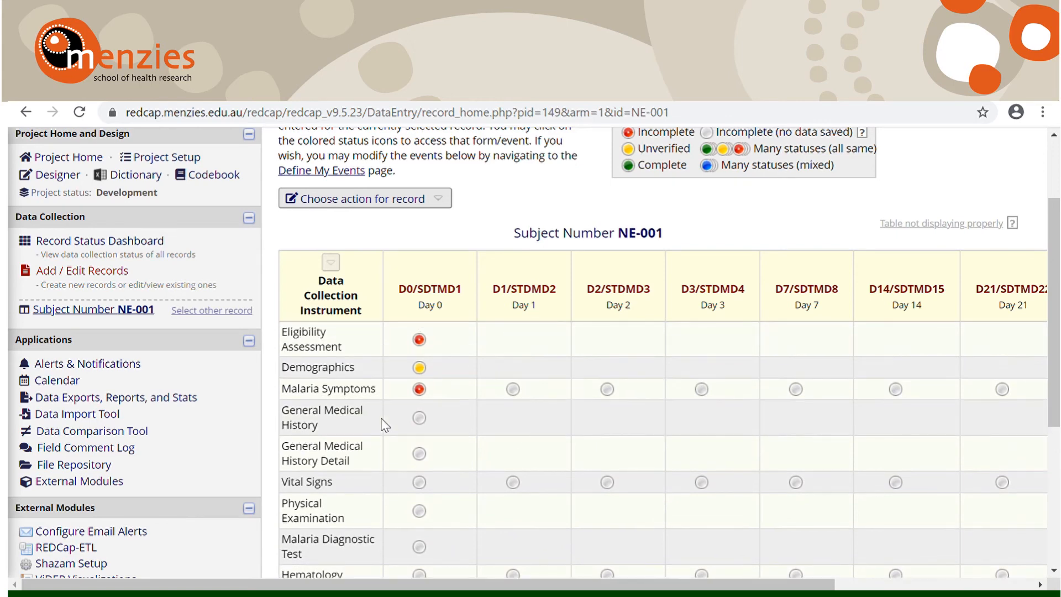